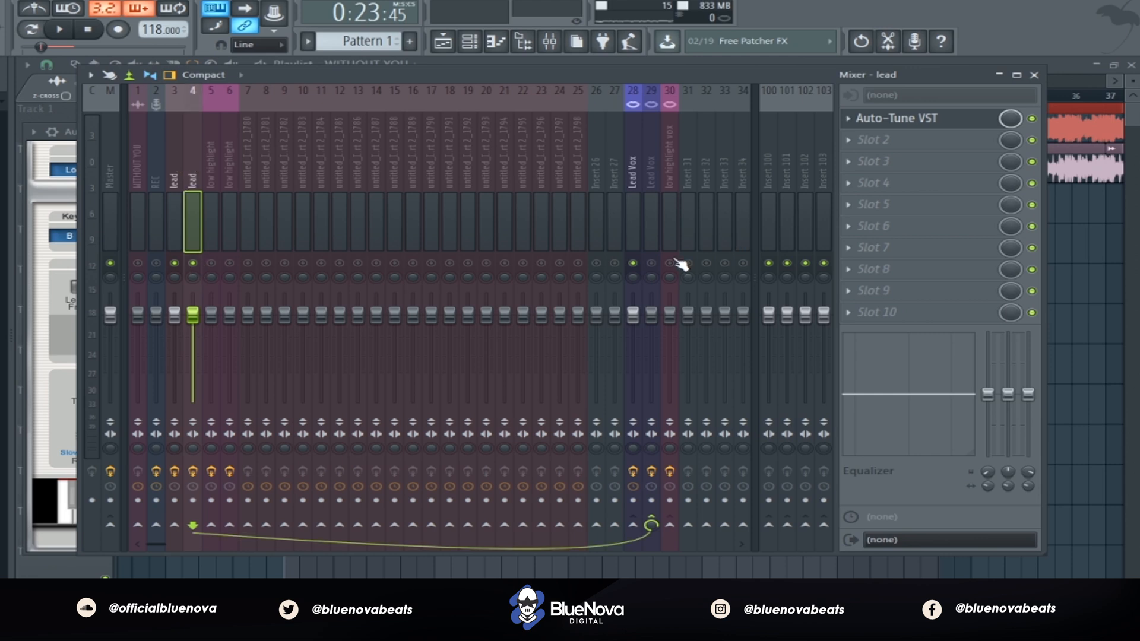
Open the Fruity Compressor on the Lead Vox track, insert 28, and play the song section with it.
left_click(636, 157)
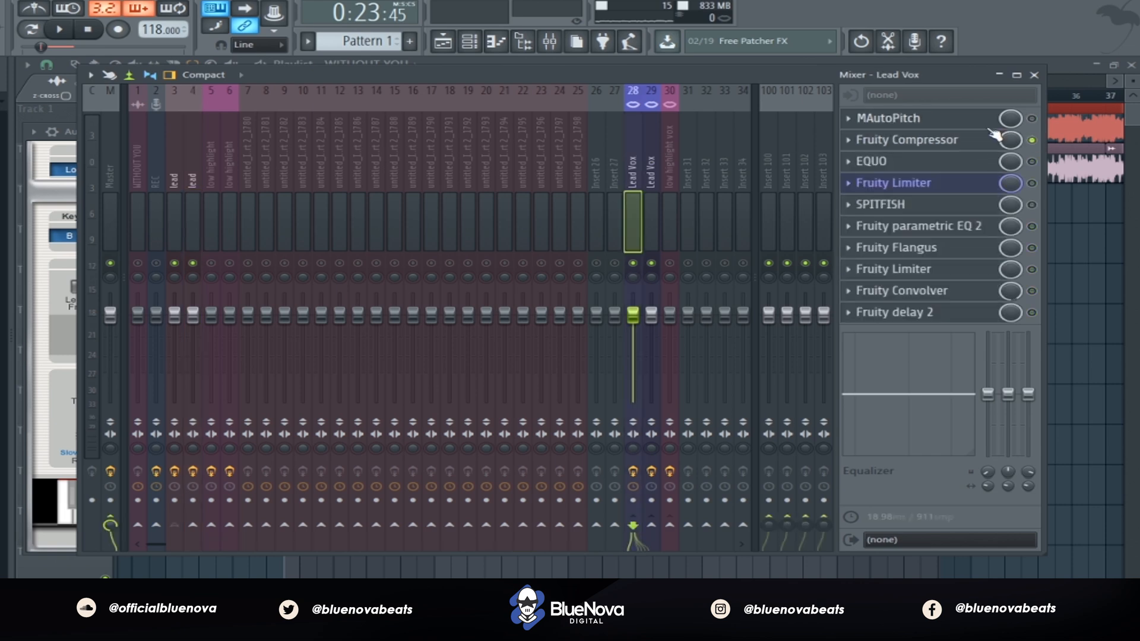
left_click(958, 123)
left_click(978, 142)
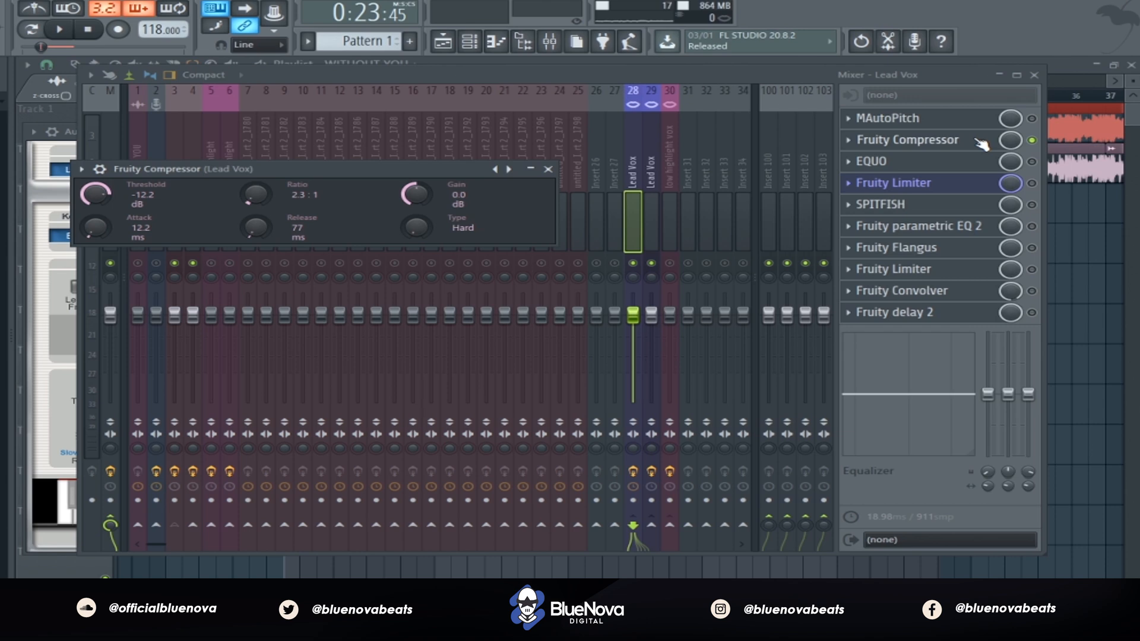
left_click_drag(319, 176, 507, 179)
key("space")
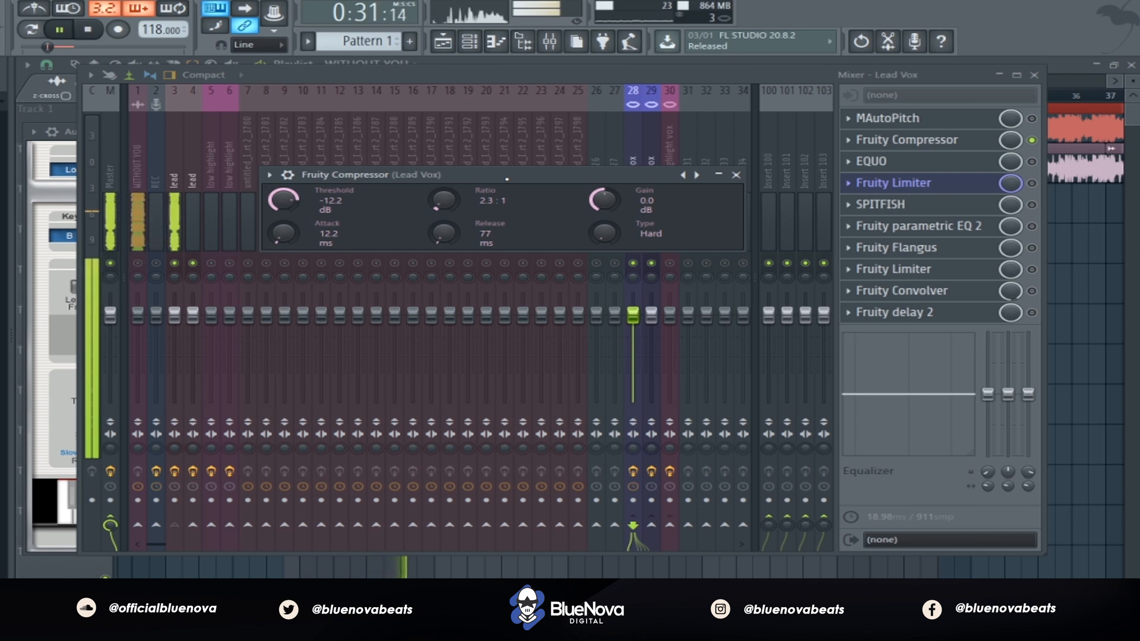
key("space")
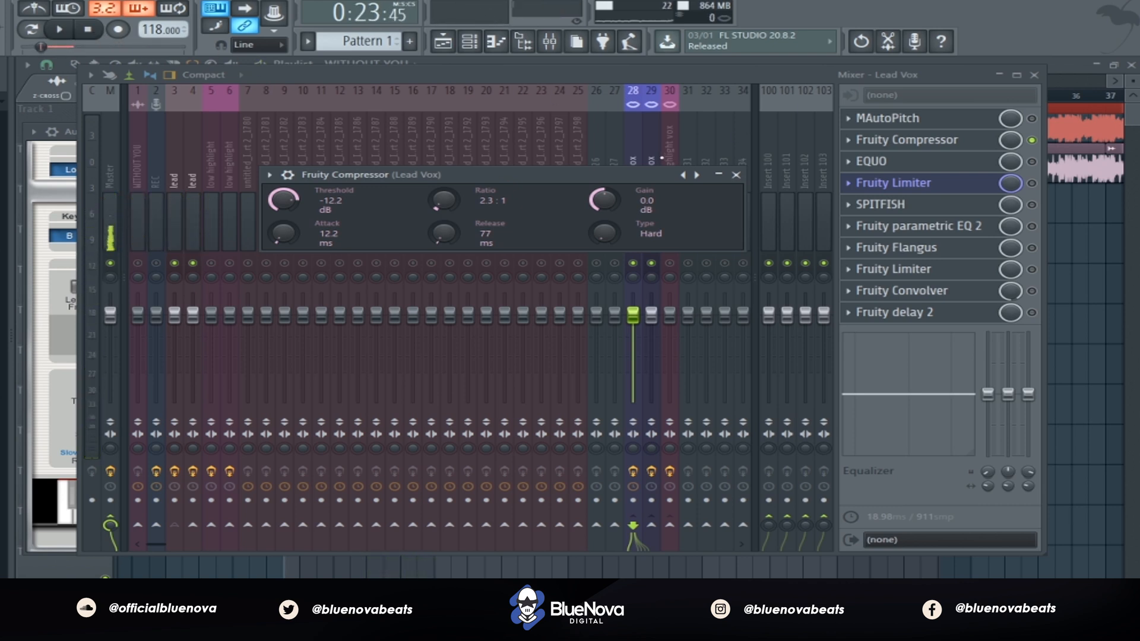
Disable every effect from Fruity Compressor through Fruity delay 2 on the second Lead Vox track, insert 29.
left_click(653, 155)
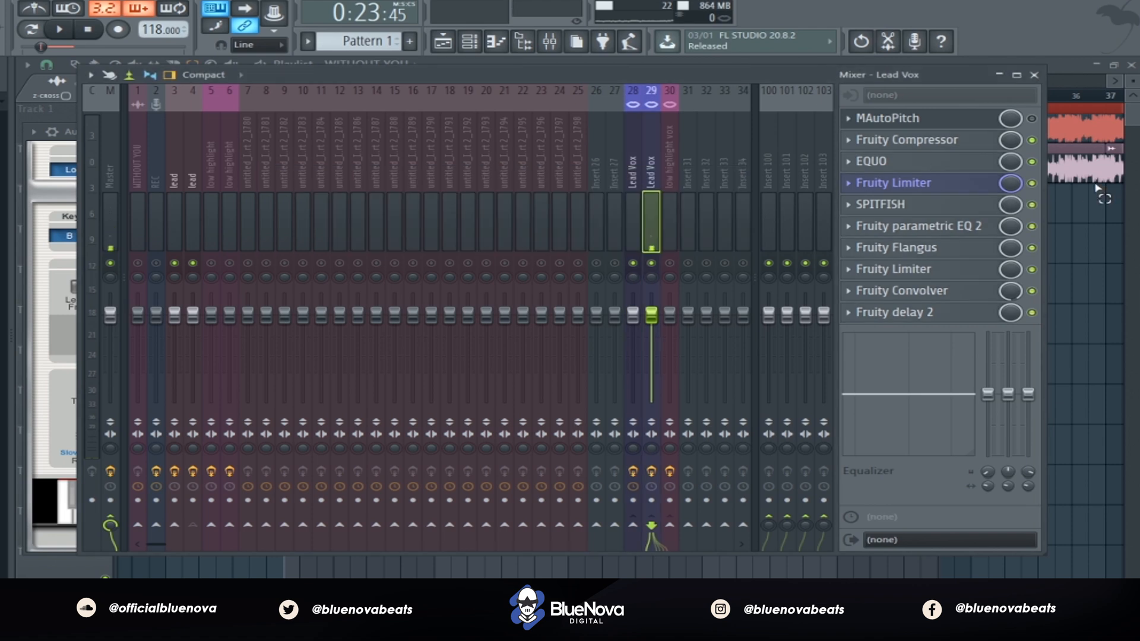
left_click(1032, 140)
left_click(1033, 162)
left_click(1032, 184)
left_click(1032, 205)
left_click(1032, 227)
left_click(1033, 247)
left_click(1032, 269)
left_click(1032, 291)
left_click(1032, 312)
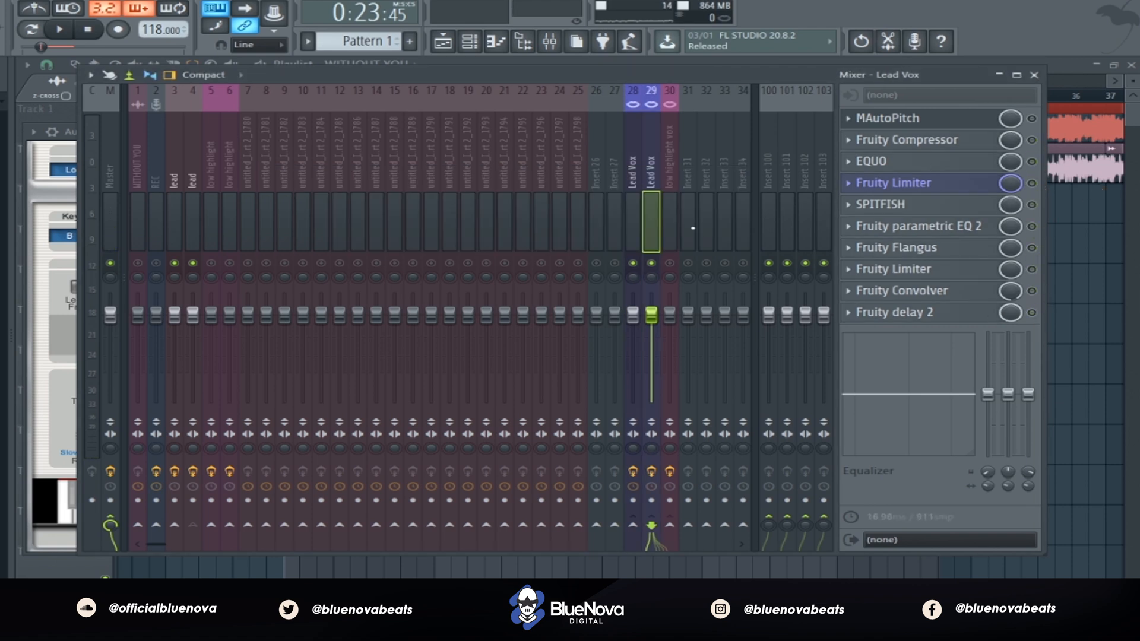
Enable EQUO on the Lead Vox track, insert 28, open its graphic EQ and audition the vocal.
left_click(633, 178)
left_click(1032, 163)
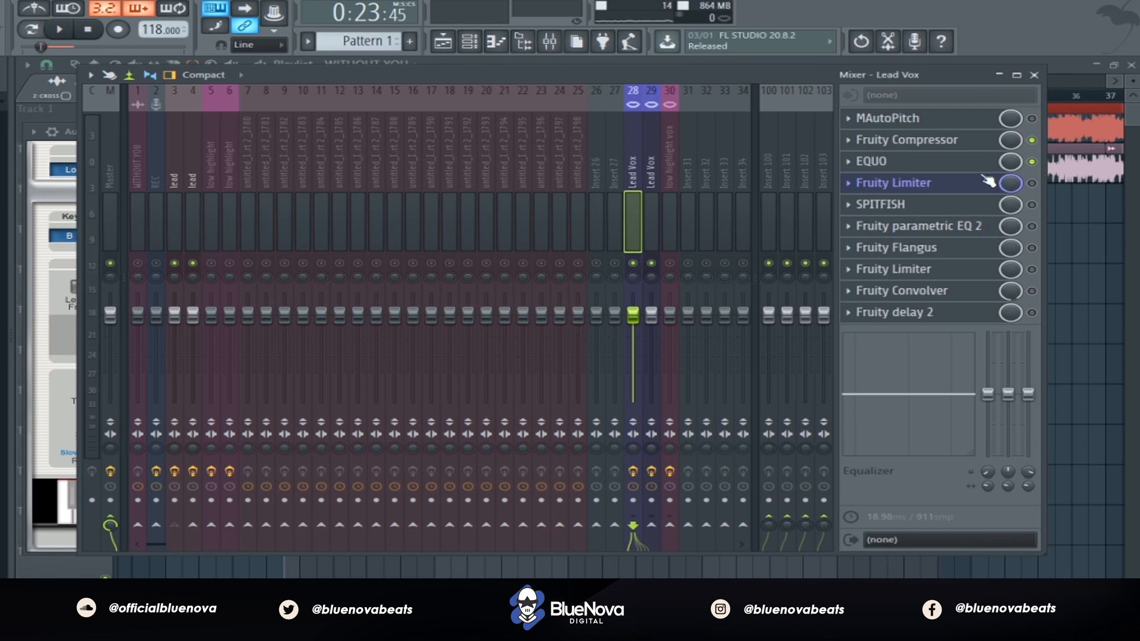
left_click(949, 168)
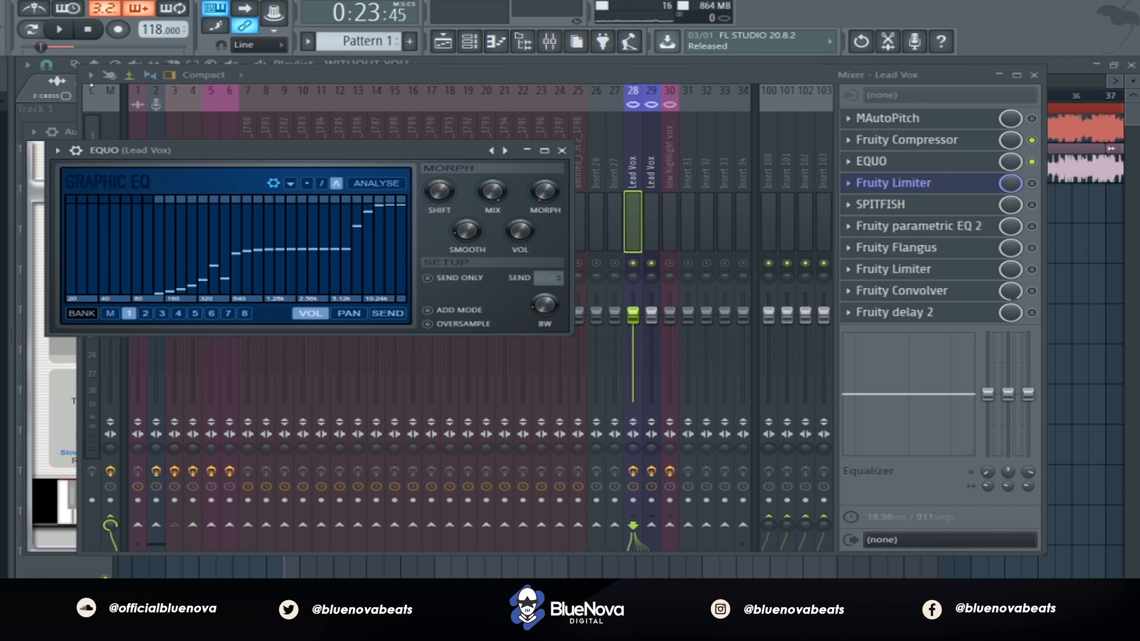
left_click(65, 28)
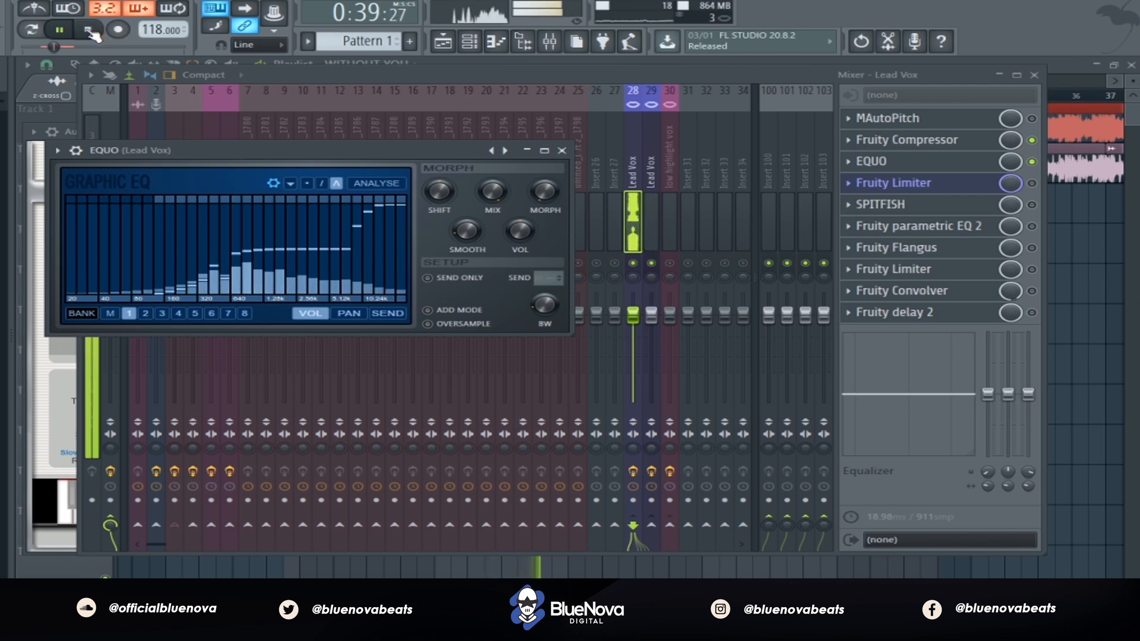
left_click(89, 31)
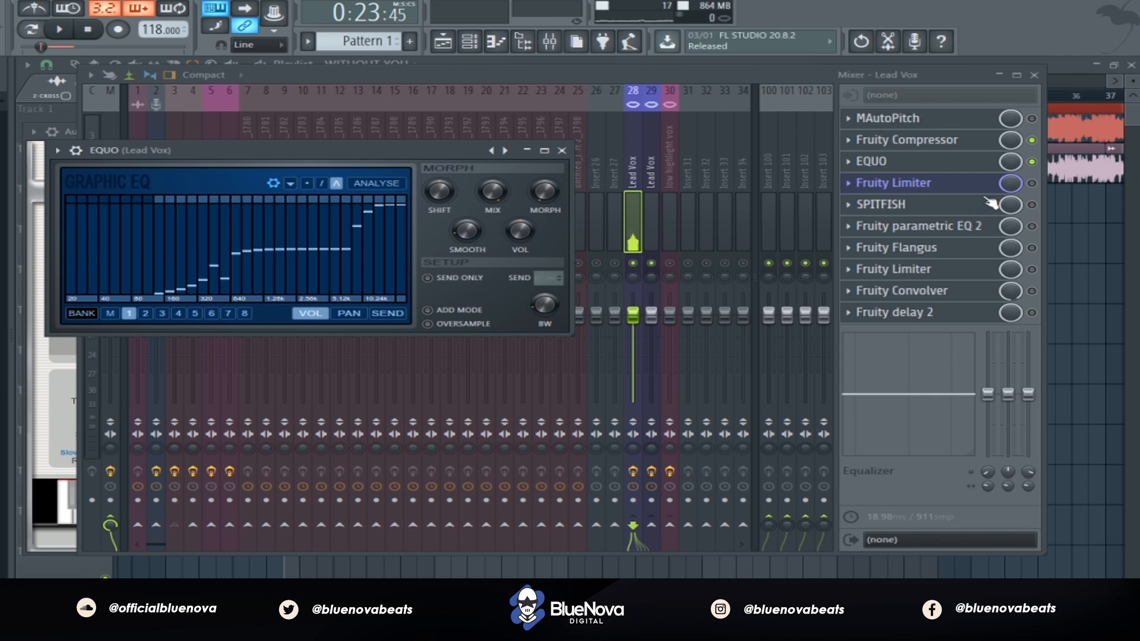
Enable the Fruity Limiter in slot 4 of the Lead Vox track, open it and audition the vocal.
left_click(1033, 183)
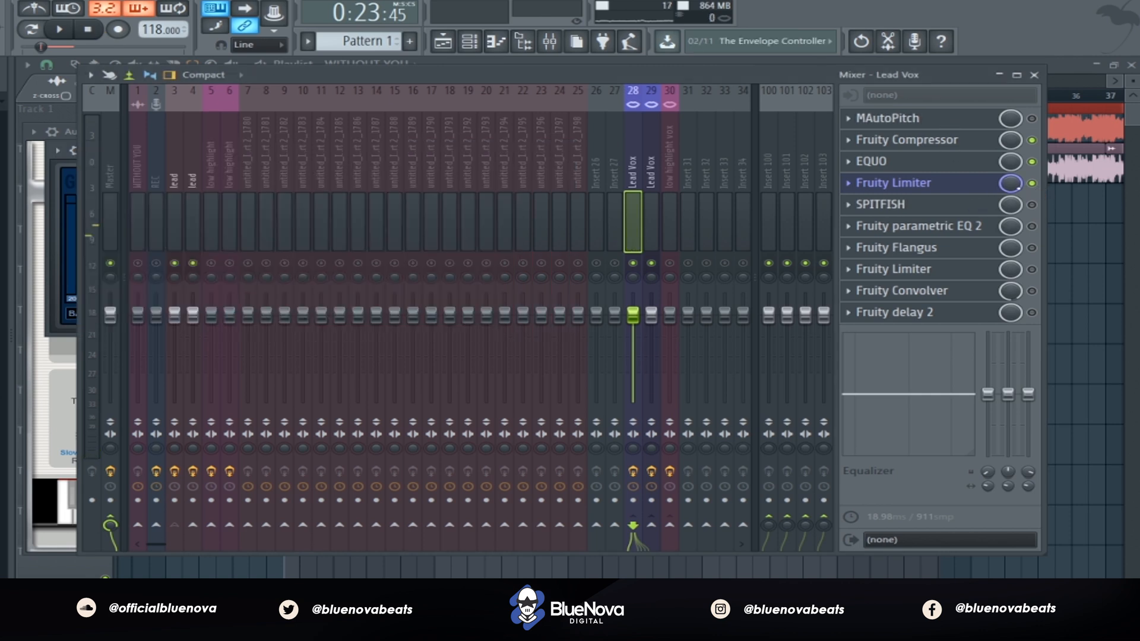
left_click(979, 192)
left_click(981, 195)
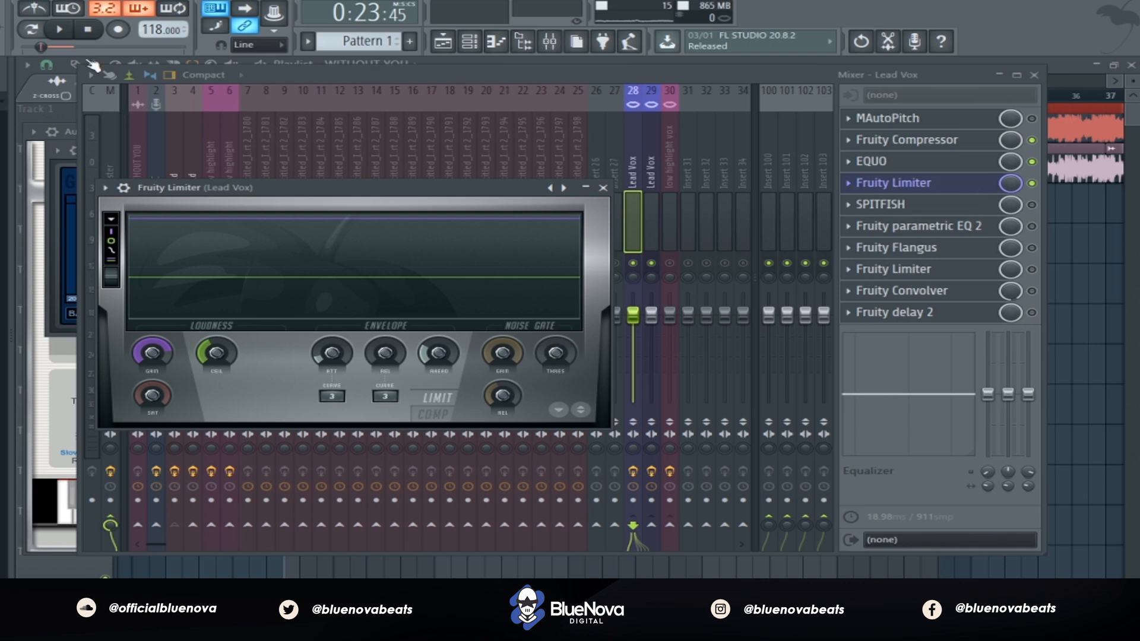
left_click(61, 30)
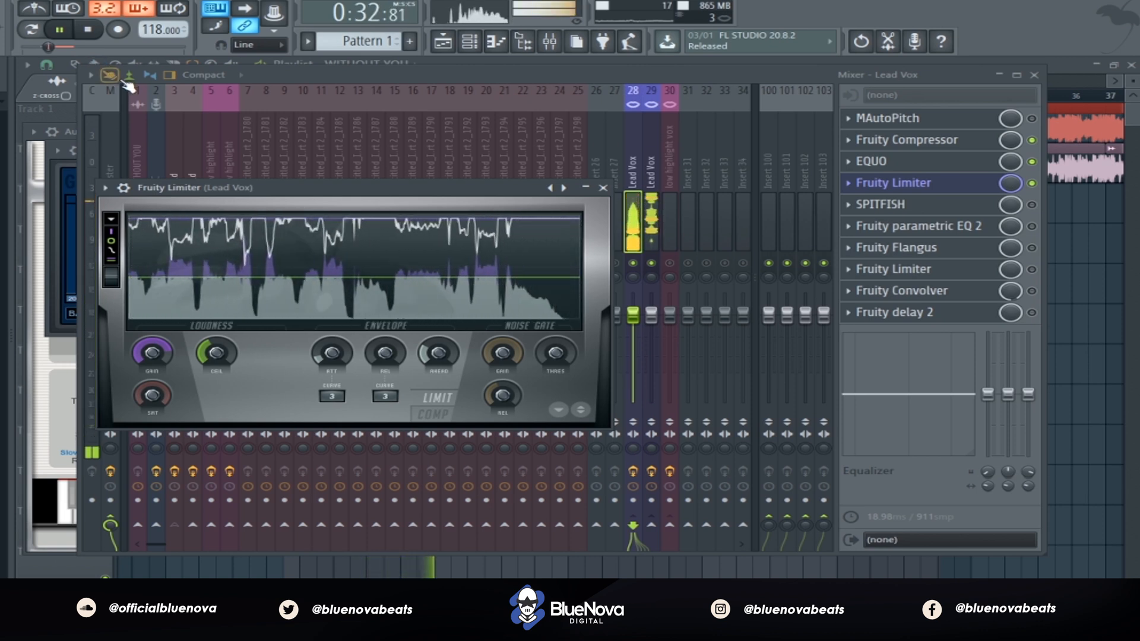
left_click(88, 29)
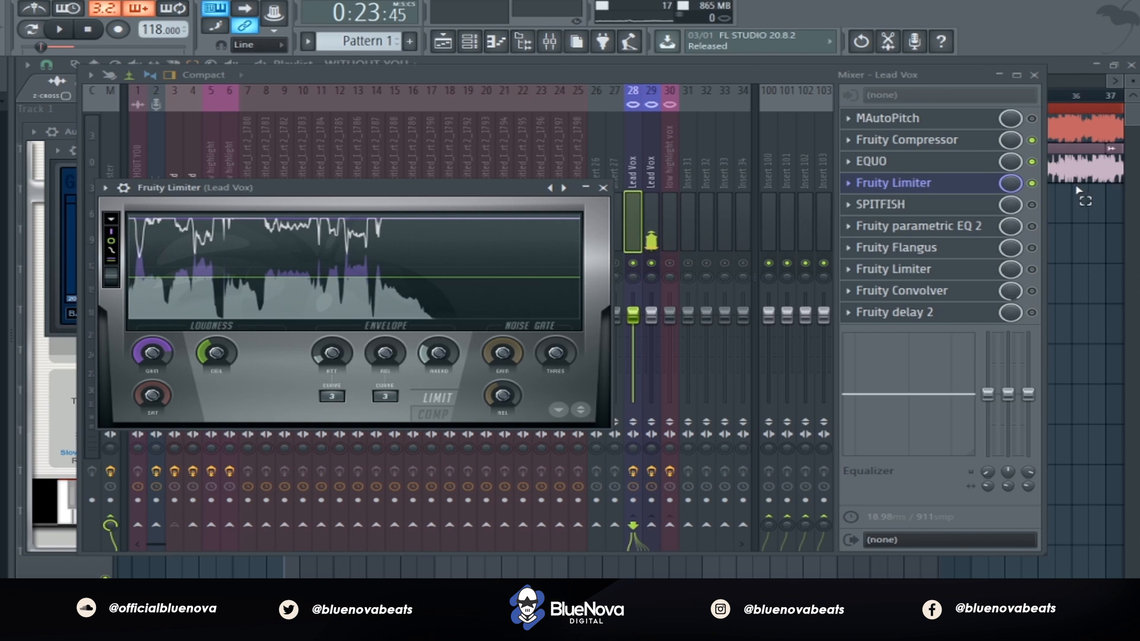
Enable the SPITFISH de-esser on the Lead Vox track, audition the vocal with it open, and close its window.
left_click(1032, 205)
left_click(995, 205)
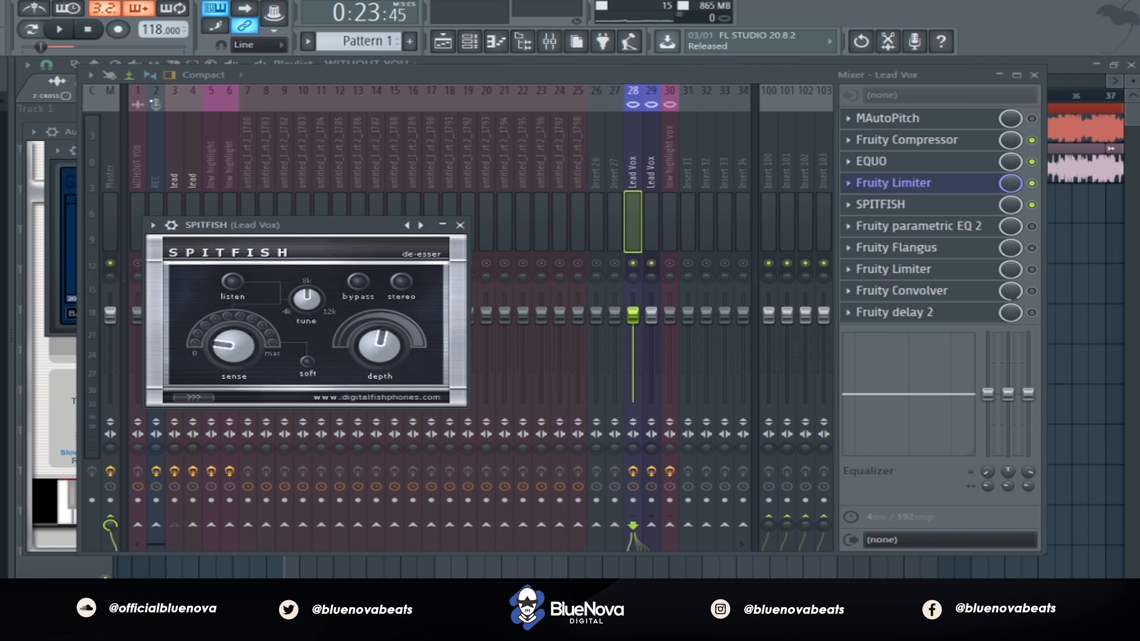
left_click(65, 29)
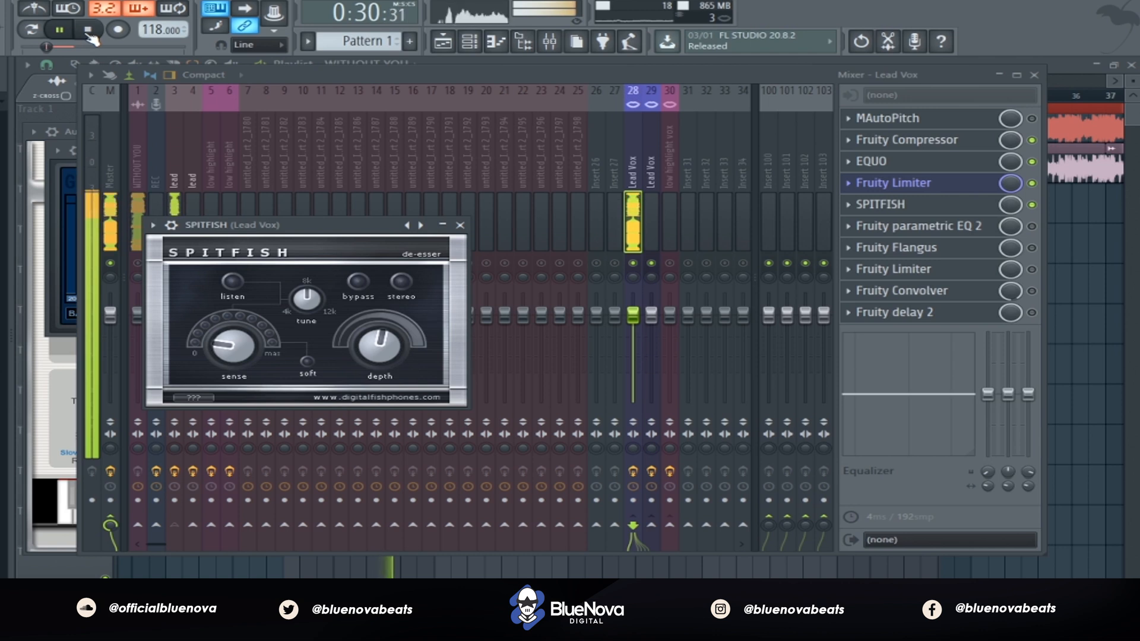
left_click(88, 31)
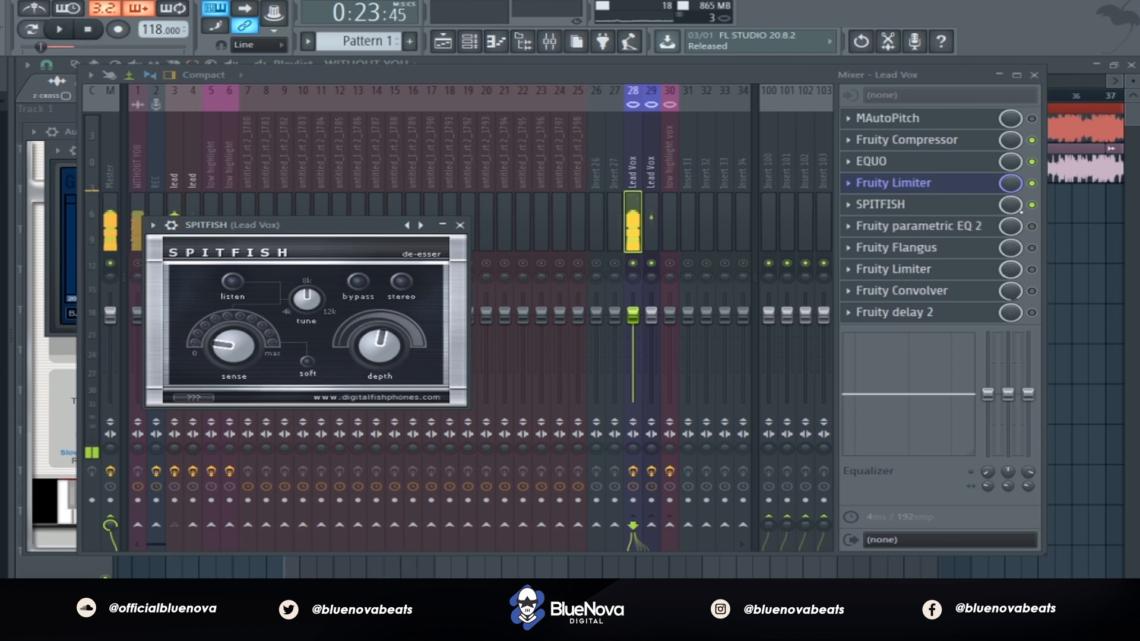
left_click(460, 226)
Enable Fruity parametric EQ 2 on the Lead Vox track, audition the vocal with it open, and close its window.
left_click(1032, 227)
left_click(982, 232)
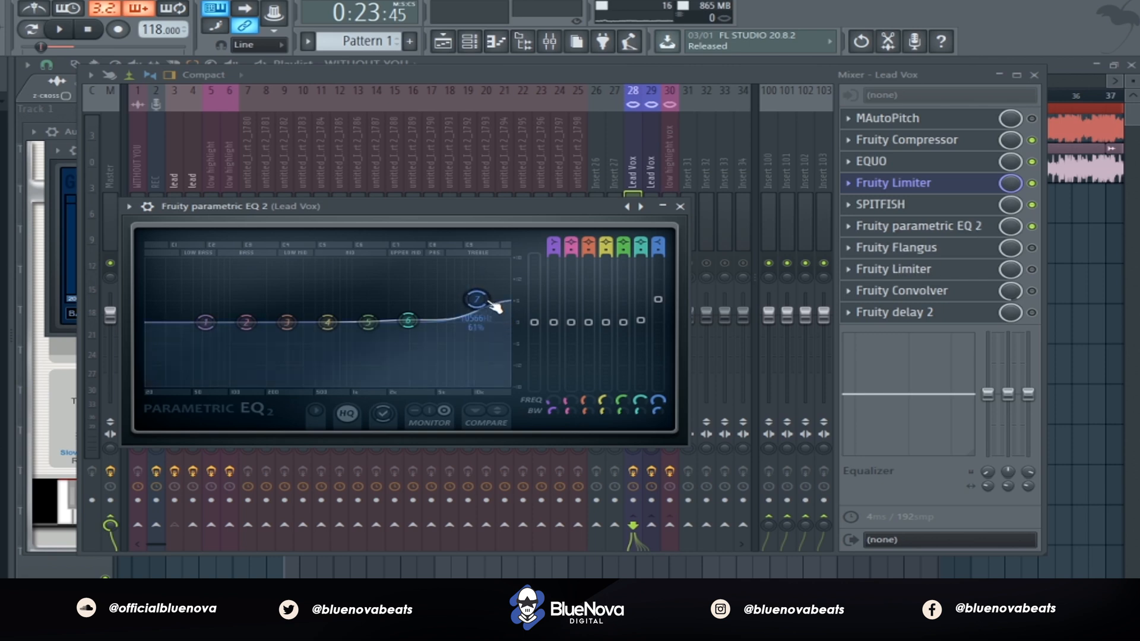
left_click(62, 37)
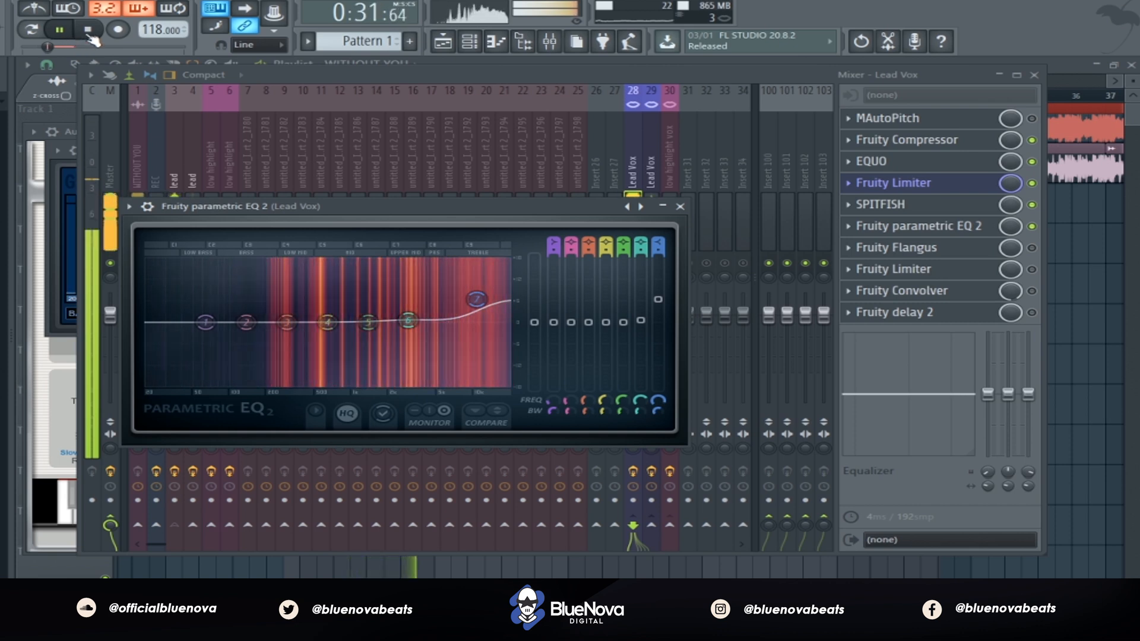
left_click(88, 30)
key("Escape")
Enable Fruity Flangus on the Lead Vox track, open it and audition the vocal.
left_click(1032, 248)
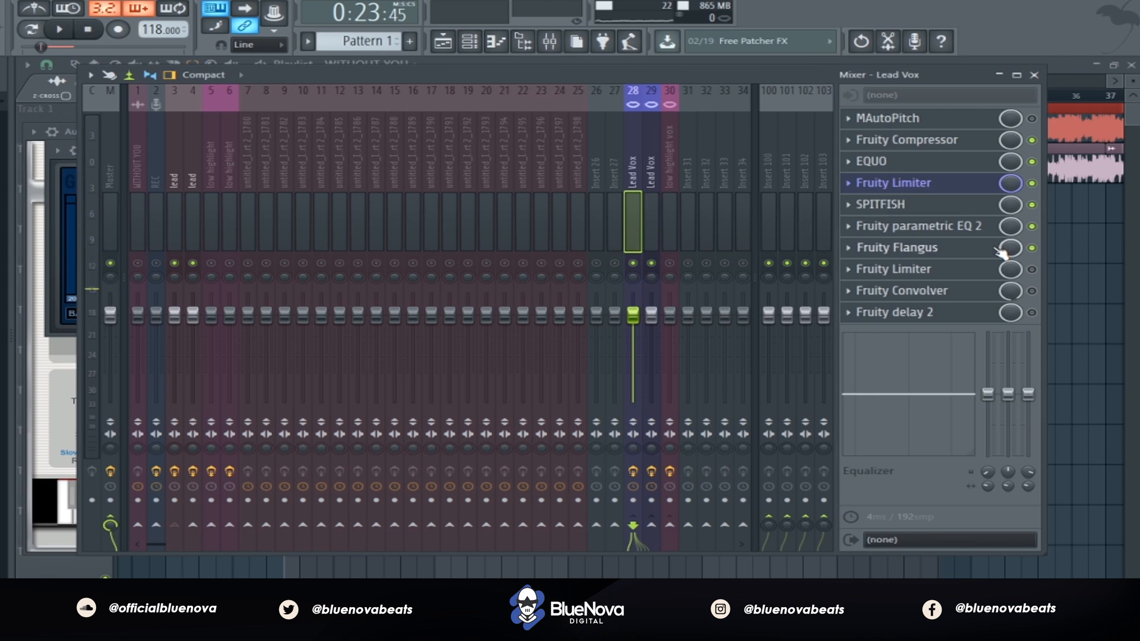
left_click(1001, 252)
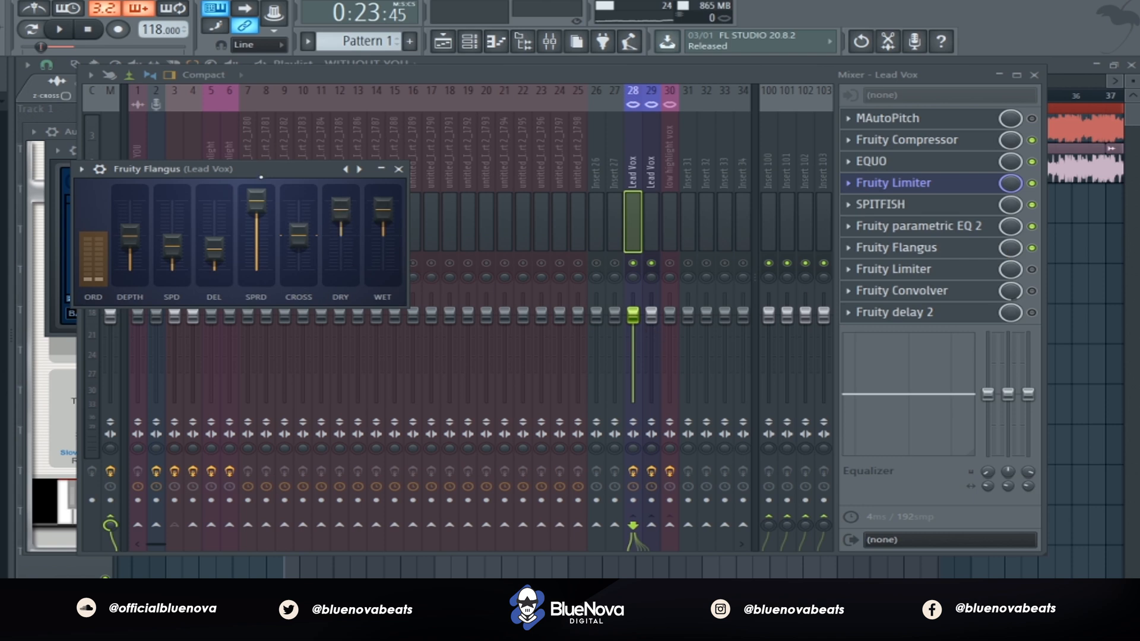
left_click_drag(168, 172, 310, 198)
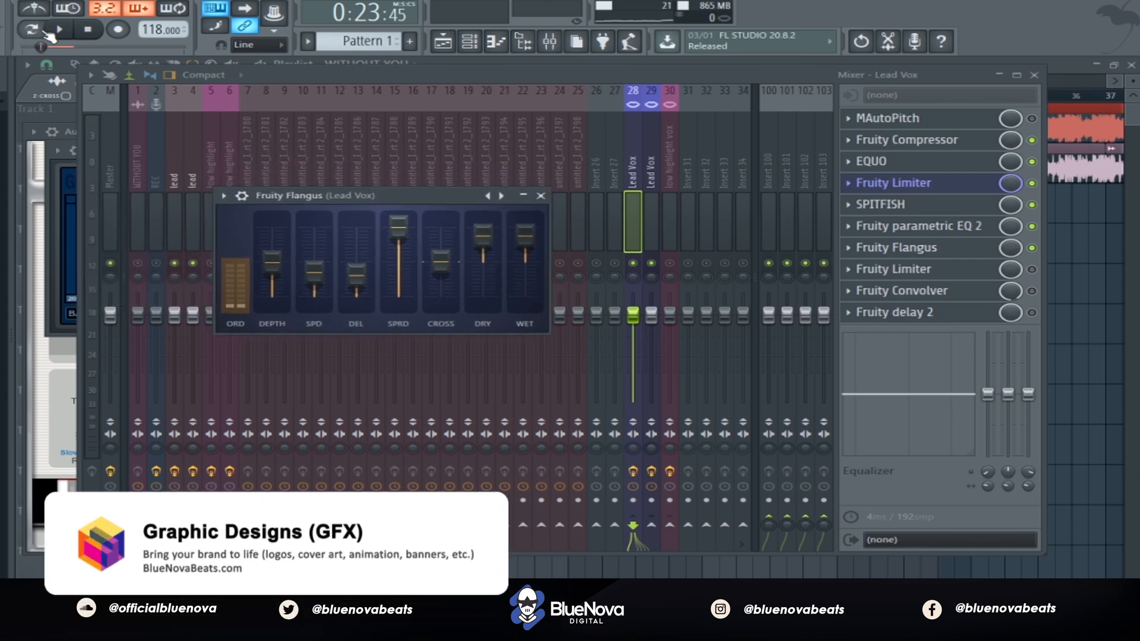
left_click(59, 30)
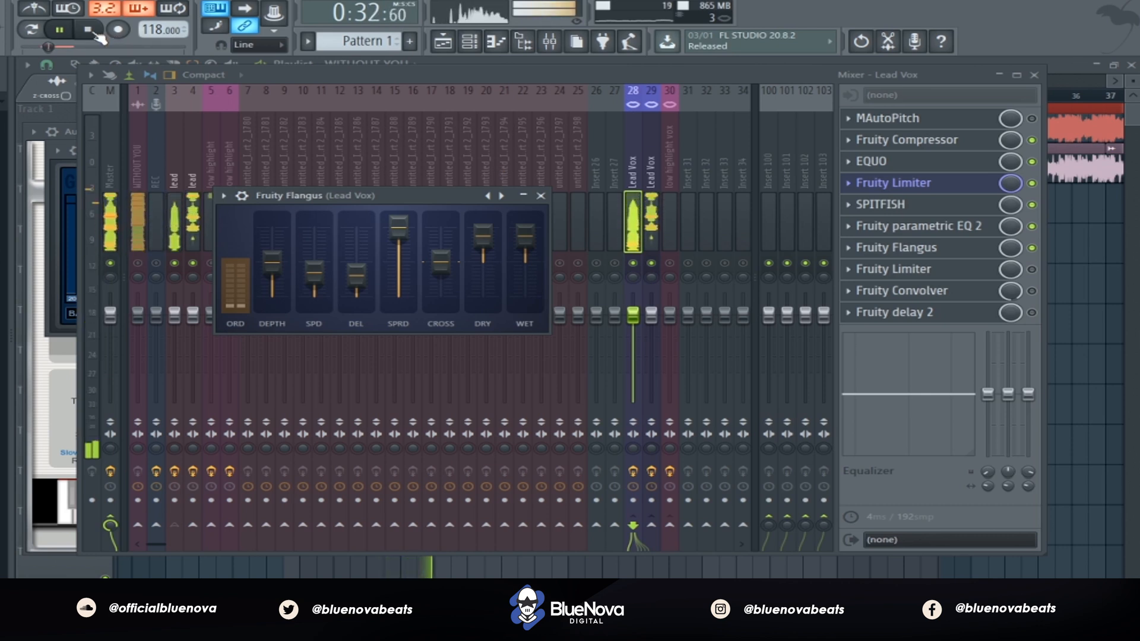
key("space")
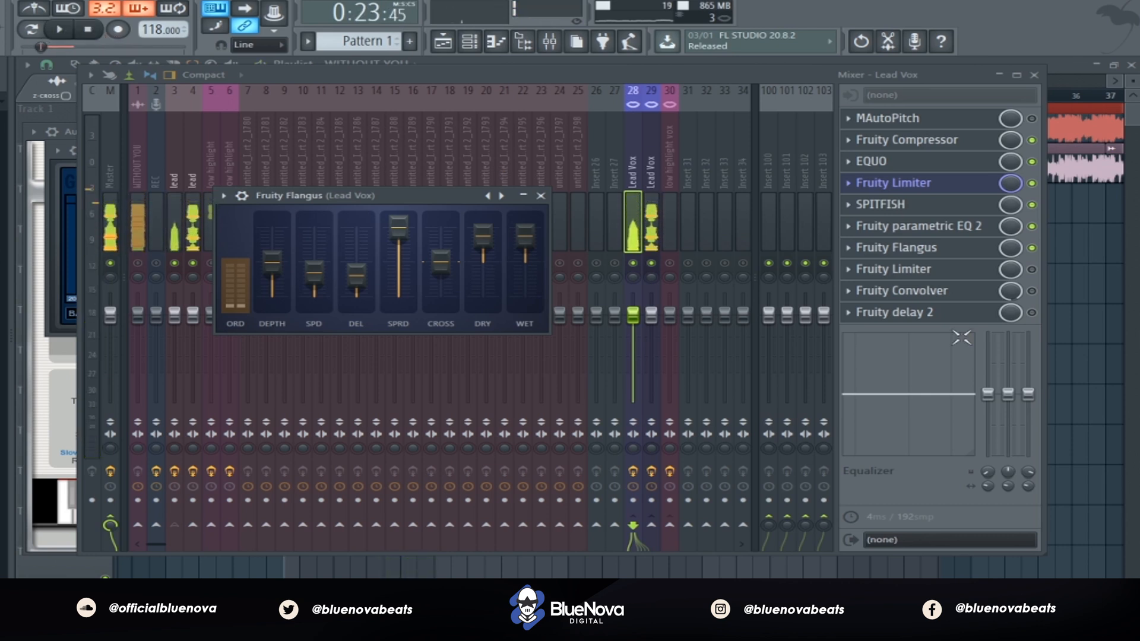
Enable the second Fruity Limiter, in slot 8 of the Lead Vox track, open it and audition the vocal.
left_click(1033, 270)
key("Escape")
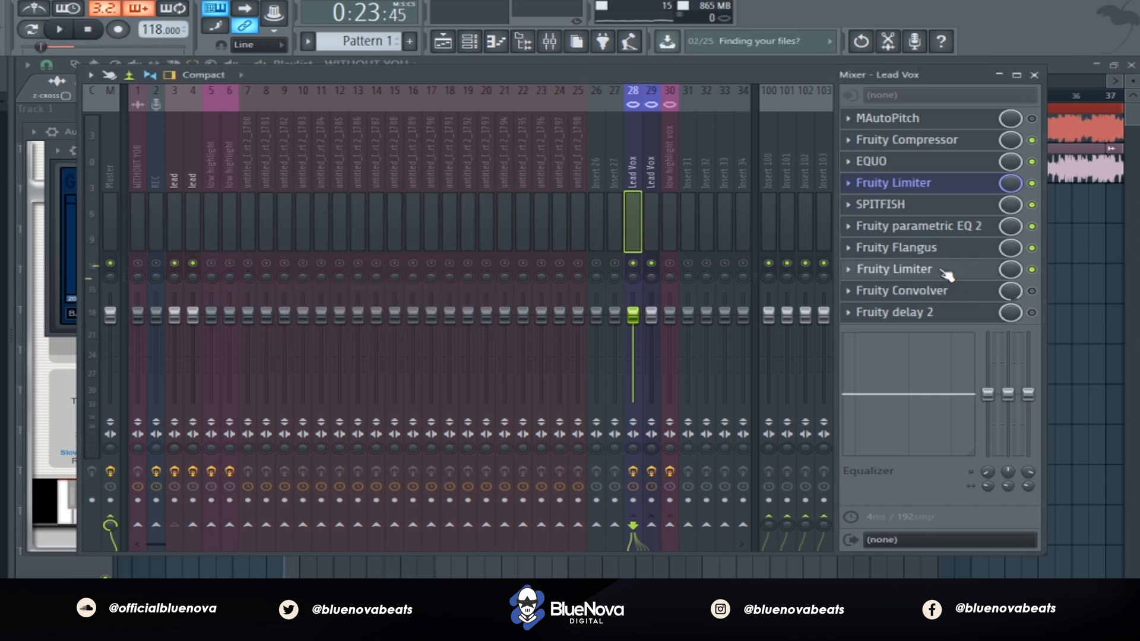
left_click(943, 272)
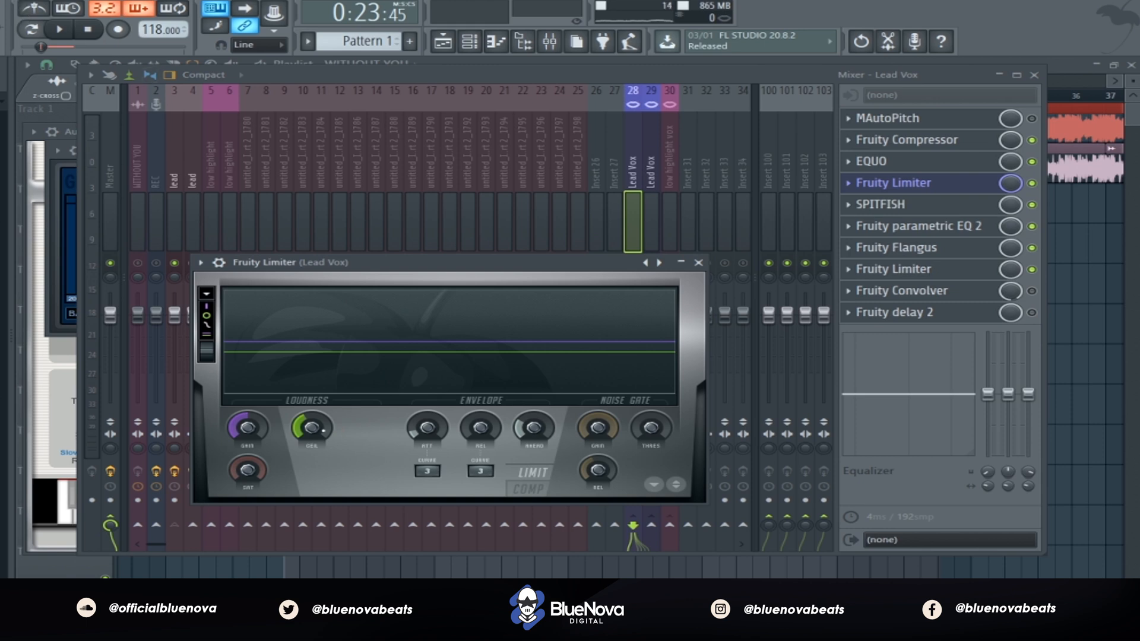
left_click(60, 29)
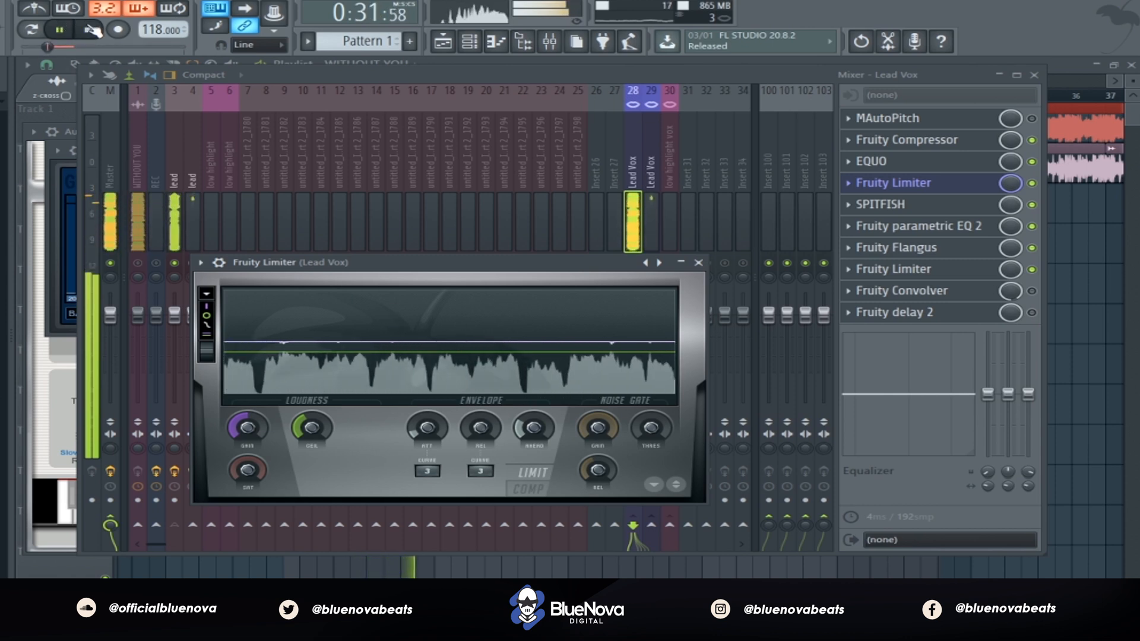
key("space")
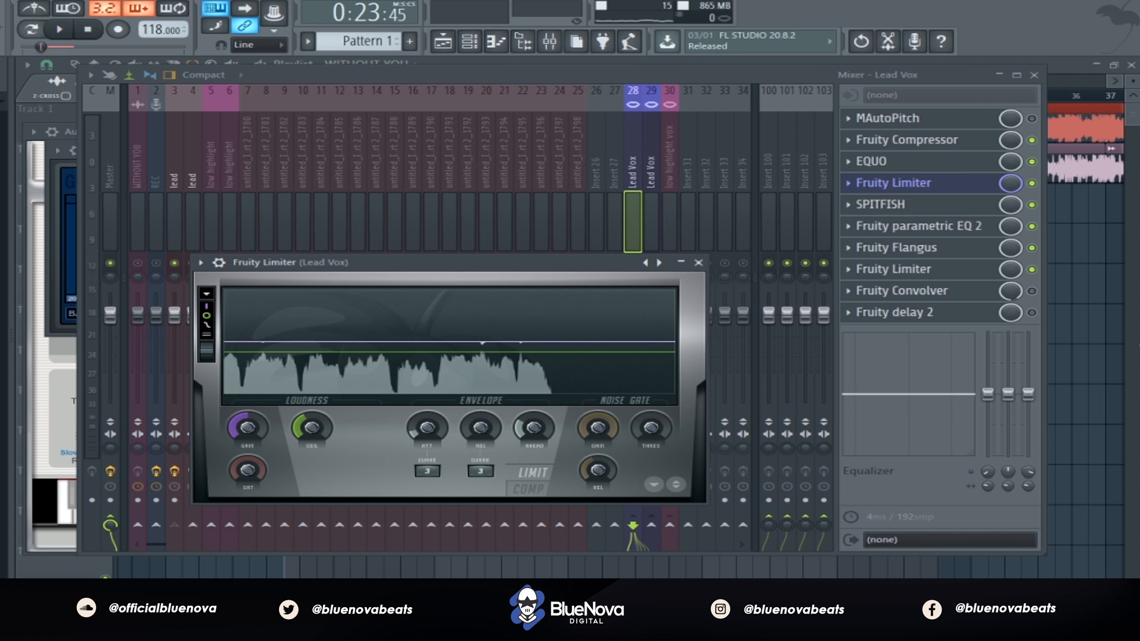
Enable Fruity Convolver on the Lead Vox track, review its impulse and equalizer views, and audition the vocal.
left_click(1032, 292)
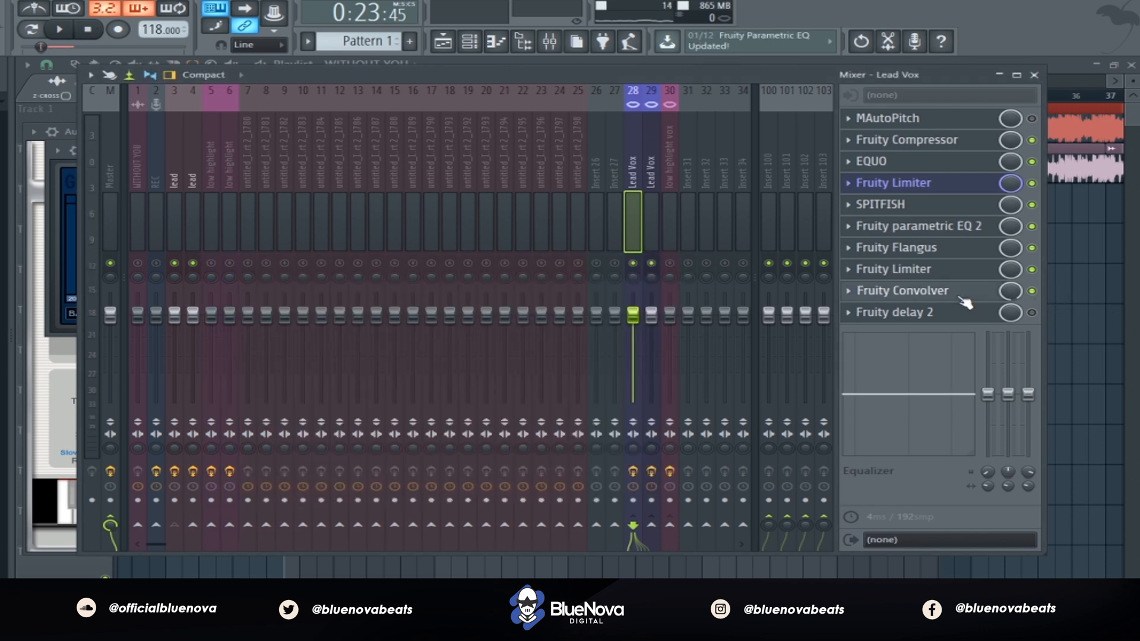
left_click(961, 299)
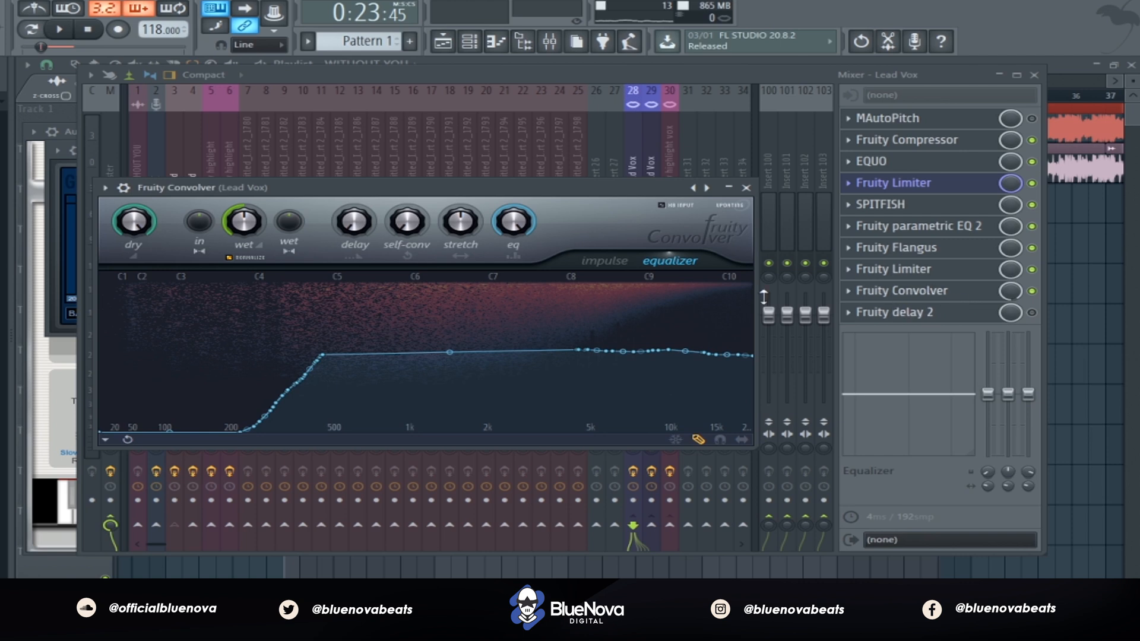
left_click(625, 264)
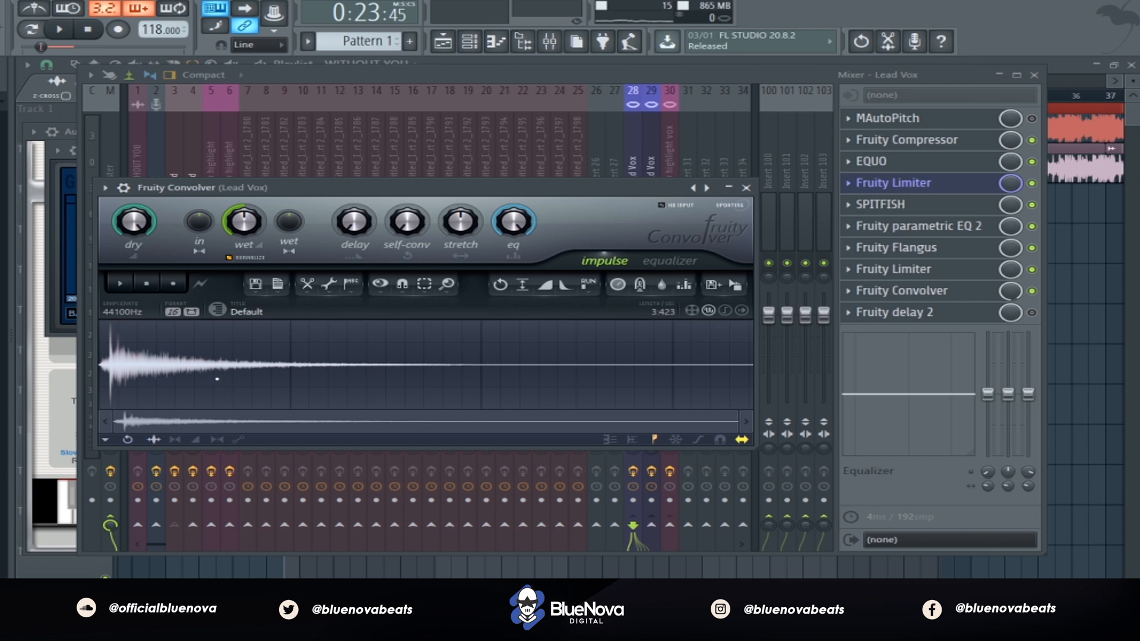
left_click(685, 268)
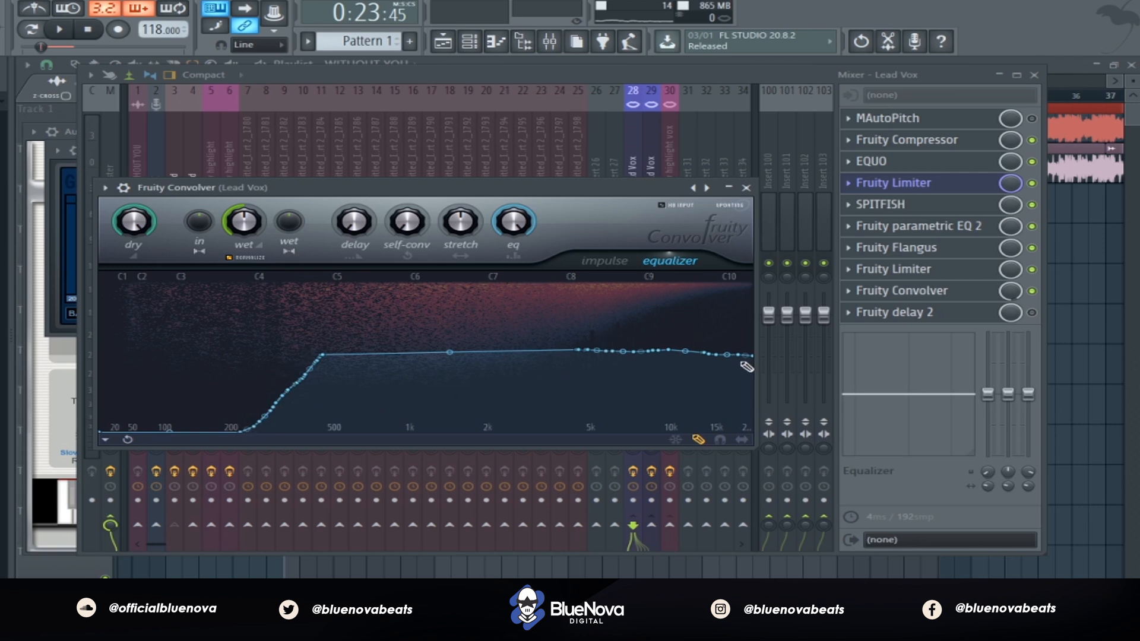
left_click(69, 30)
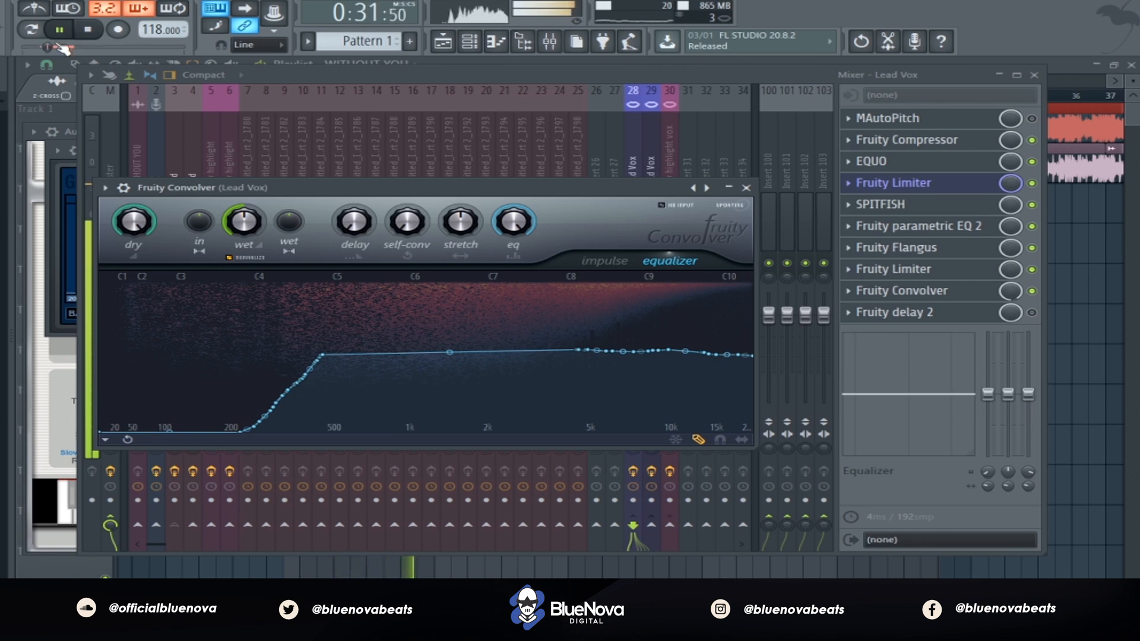
left_click(88, 29)
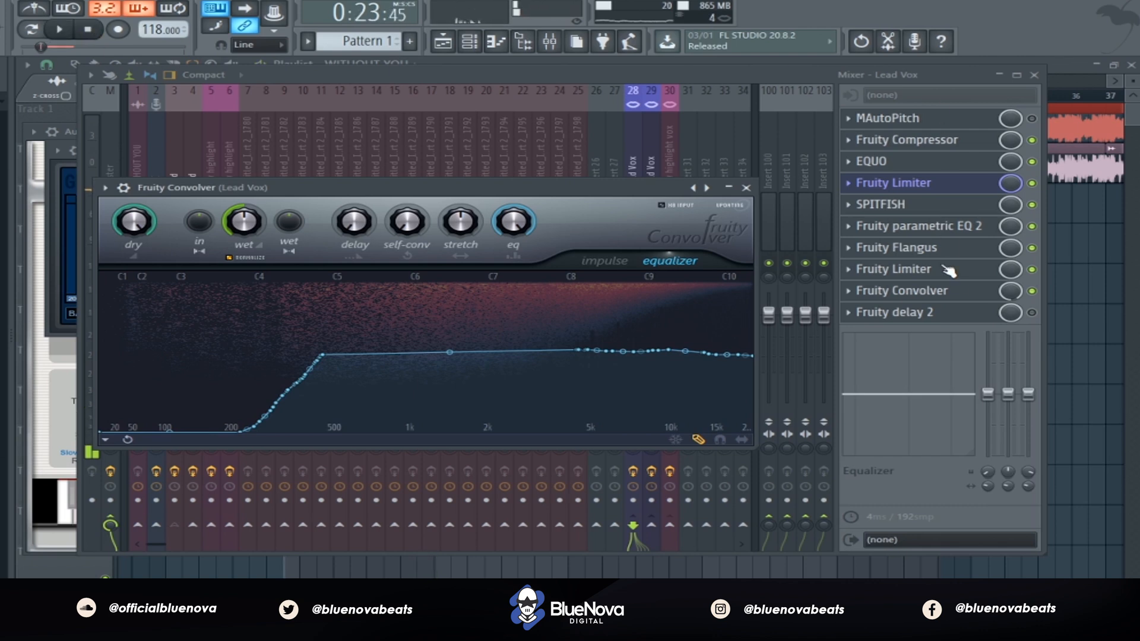
Enable Fruity delay 2 on the first Lead Vox track, open it and audition the vocal.
left_click(1032, 314)
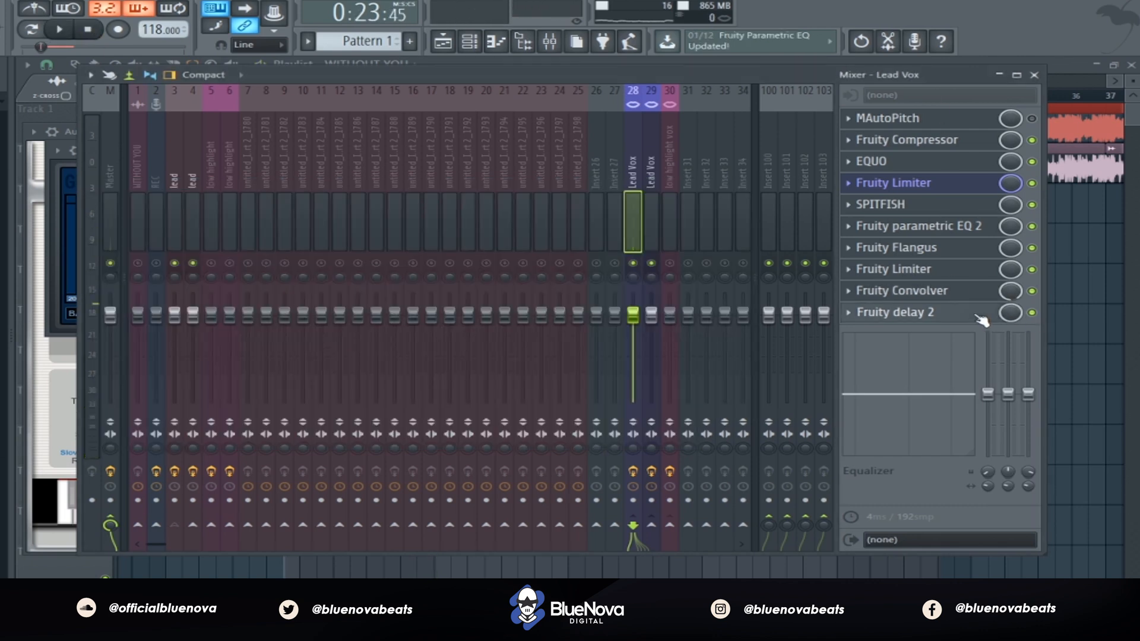
left_click(977, 316)
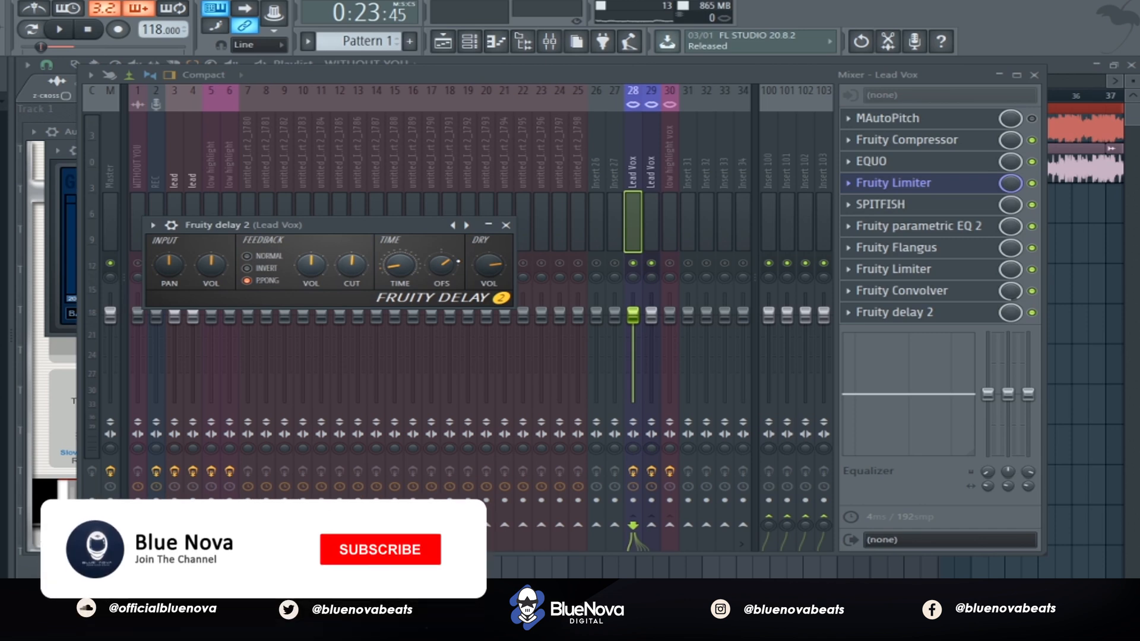
left_click(64, 30)
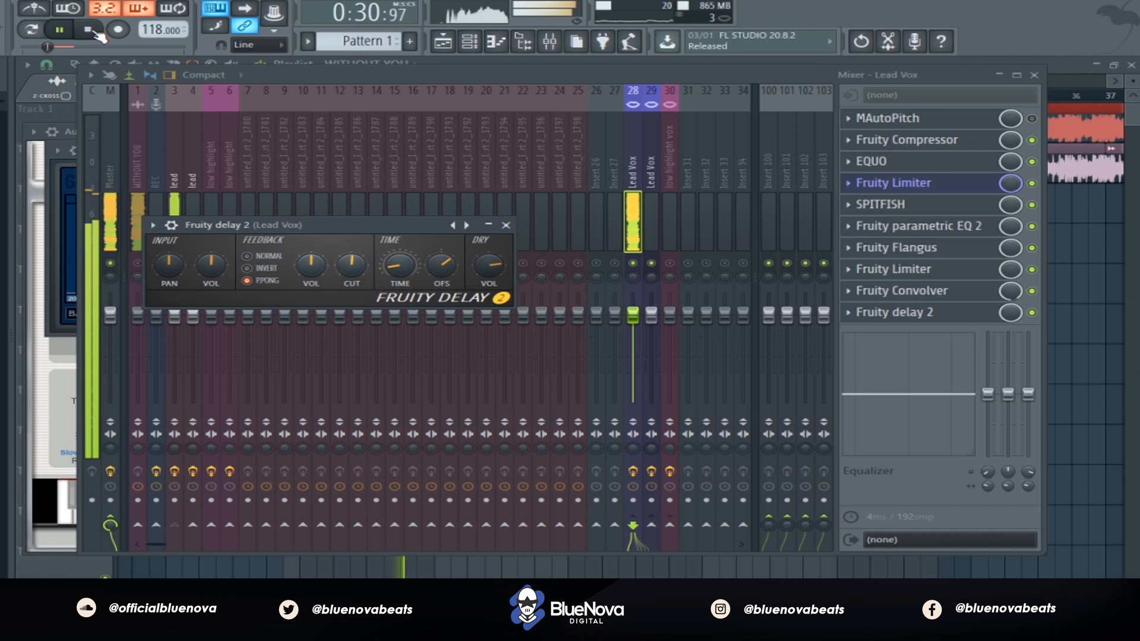
left_click(94, 31)
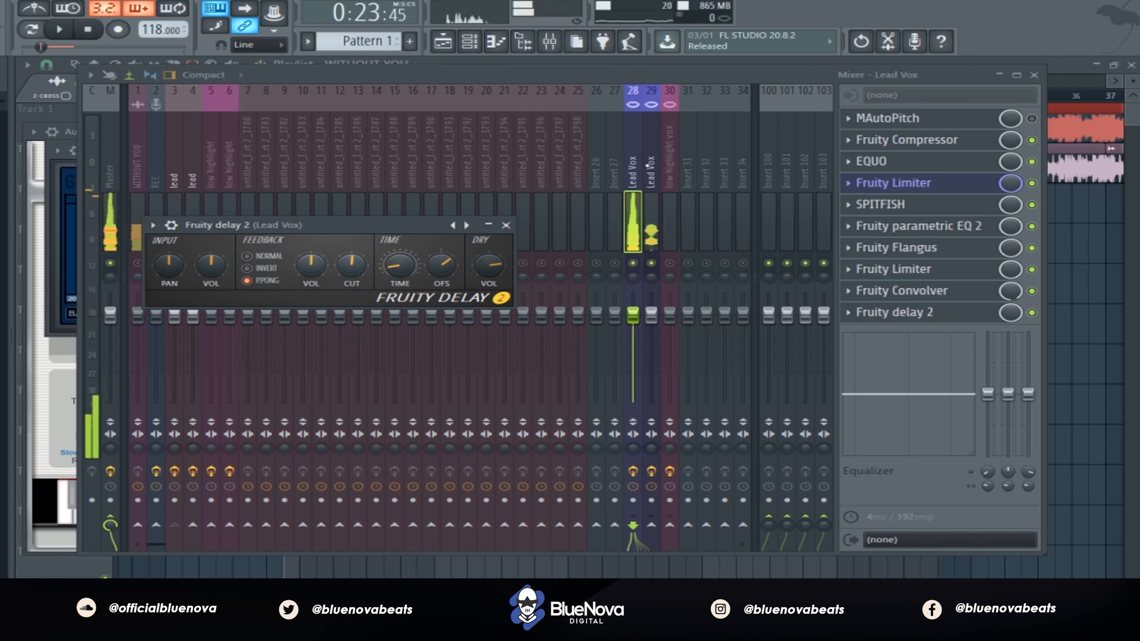
Enable all effects from Fruity Compressor through Fruity delay 2 on the second Lead Vox track, insert 29.
left_click(651, 160)
left_click(1033, 140)
left_click(1032, 162)
left_click(1032, 183)
left_click(1032, 204)
left_click(1032, 226)
left_click(1033, 248)
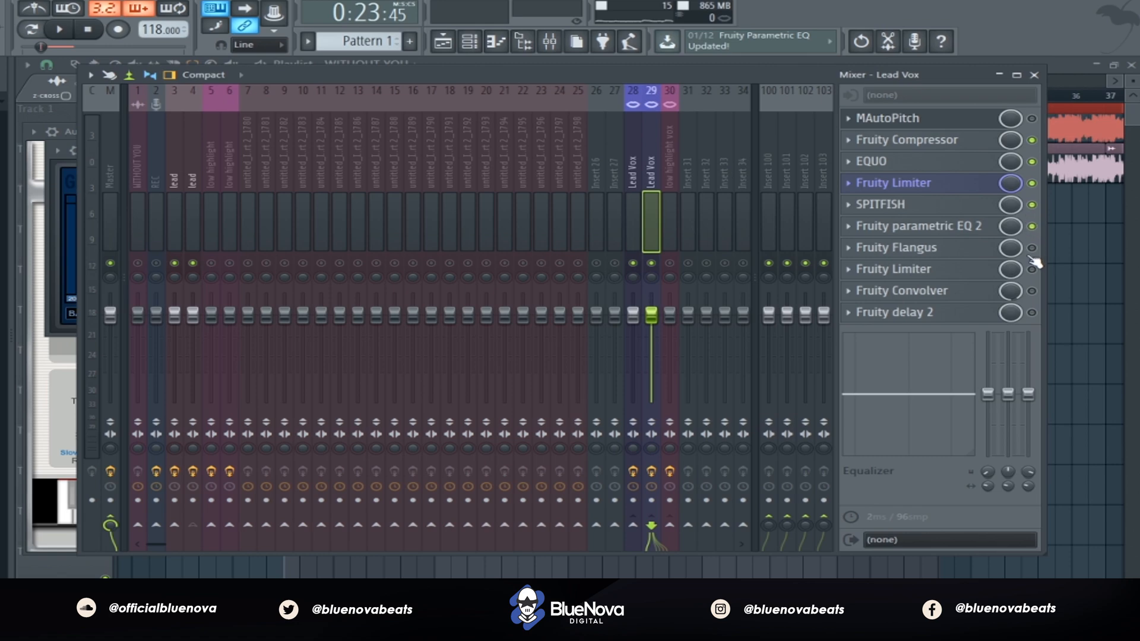
left_click(1032, 269)
left_click(1032, 291)
left_click(1032, 312)
Select the playlist time range from about the middle of bar 22 to the middle of bar 30.
key("F5")
left_click_drag(380, 81, 432, 81)
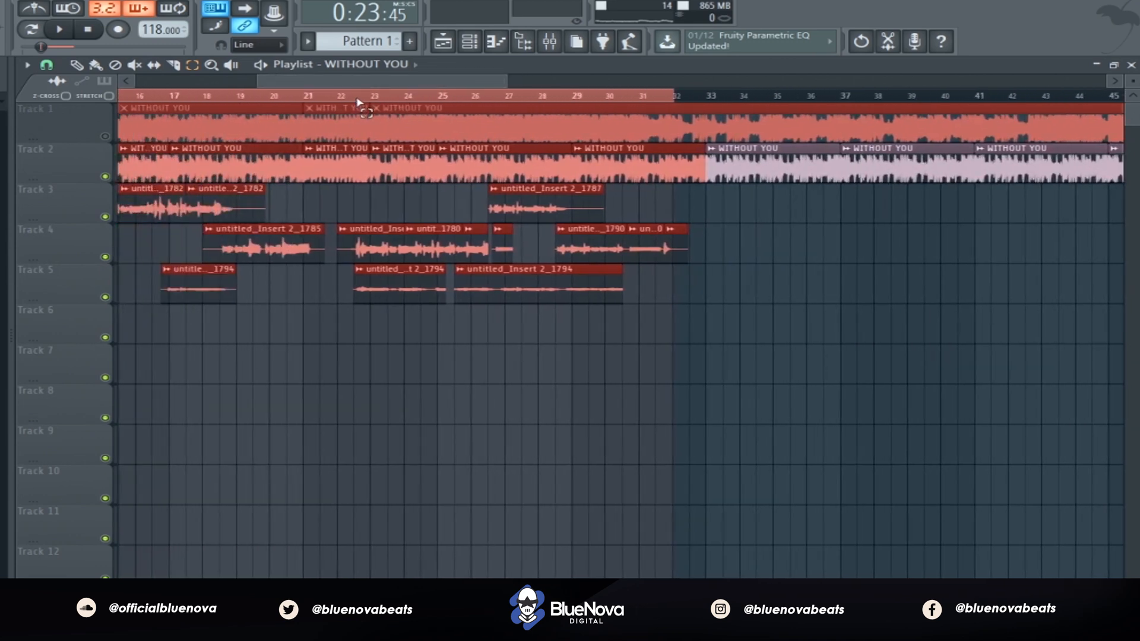
left_click_drag(360, 98, 628, 109)
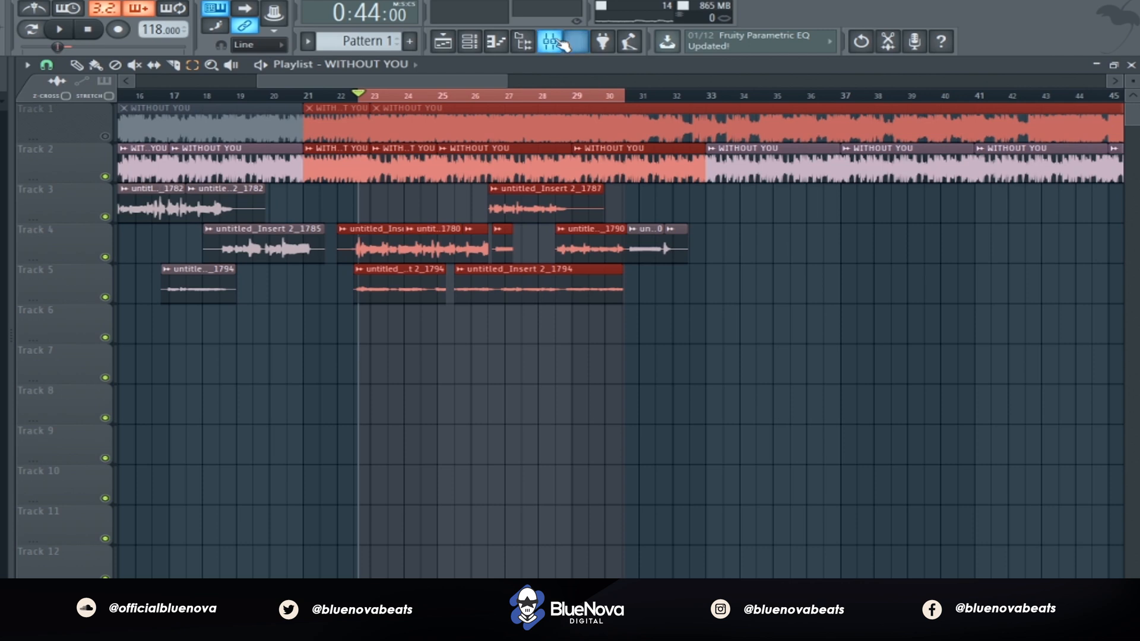
Return to the mixer, play the selected range and solo the low highlight track, insert 5.
left_click(550, 41)
left_click(193, 279)
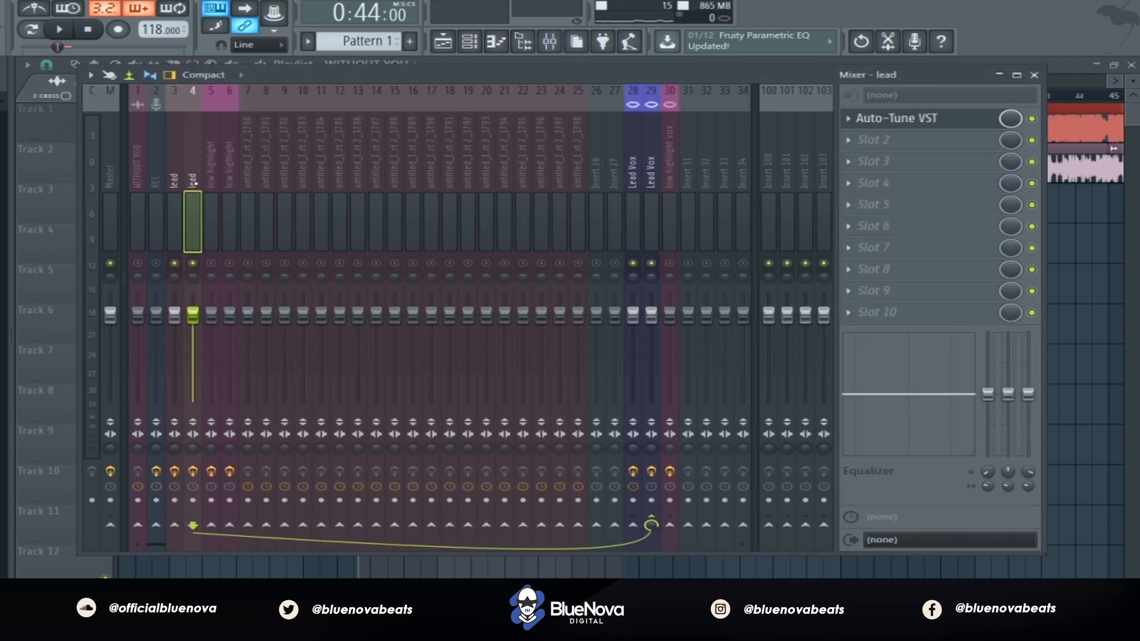
key("space")
left_click(215, 269)
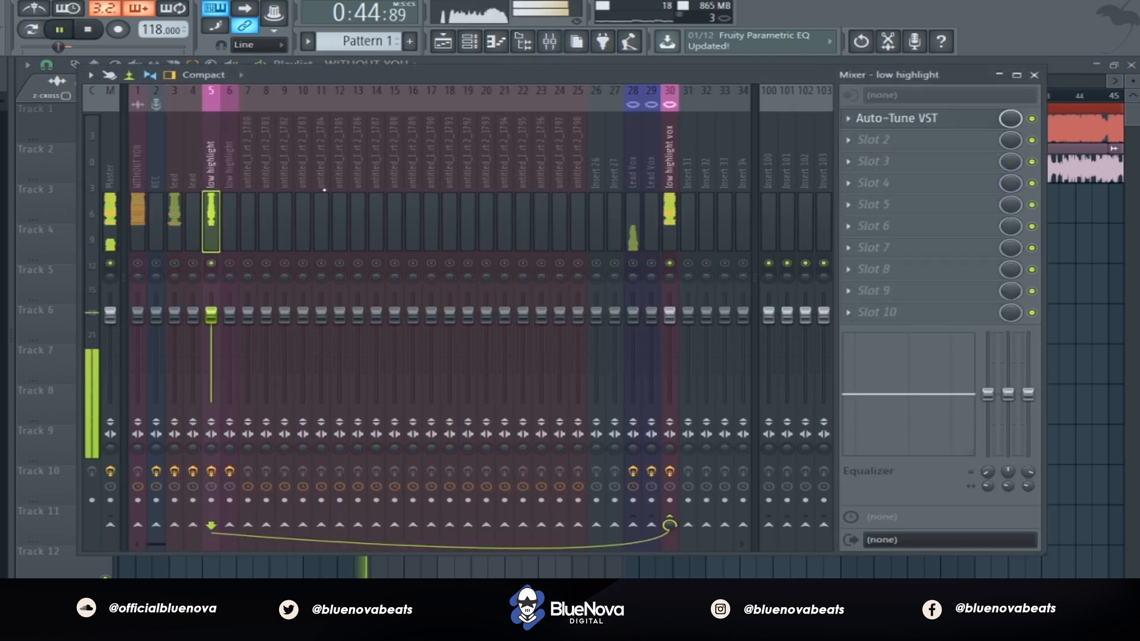
Show the effect chain of the low highlight vox track, stop playback and open its Fruity delay 2.
left_click(674, 169)
key("space")
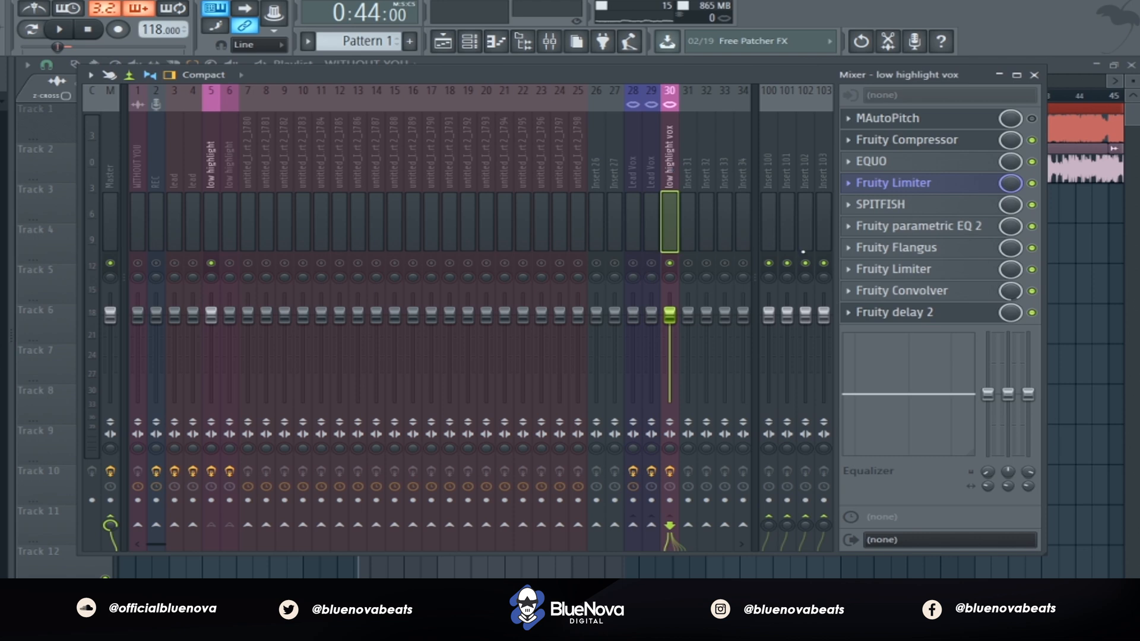
left_click(962, 318)
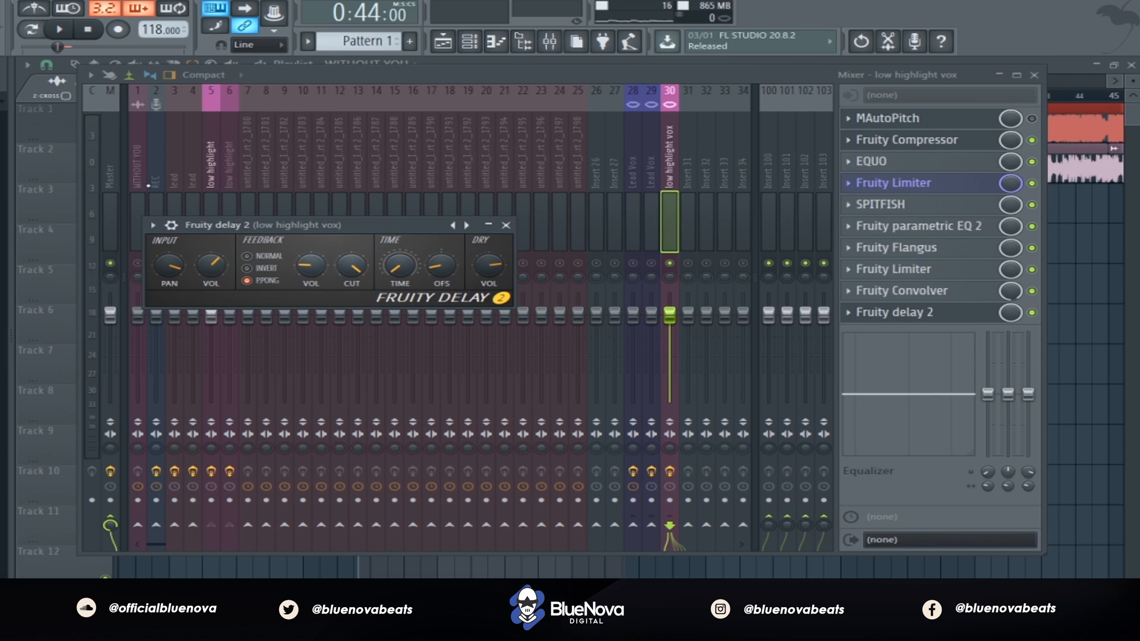
Select the second low highlight track and unmute the WITHOUT YOU, lead, Insert 26 and both Lead Vox tracks.
left_click(229, 169)
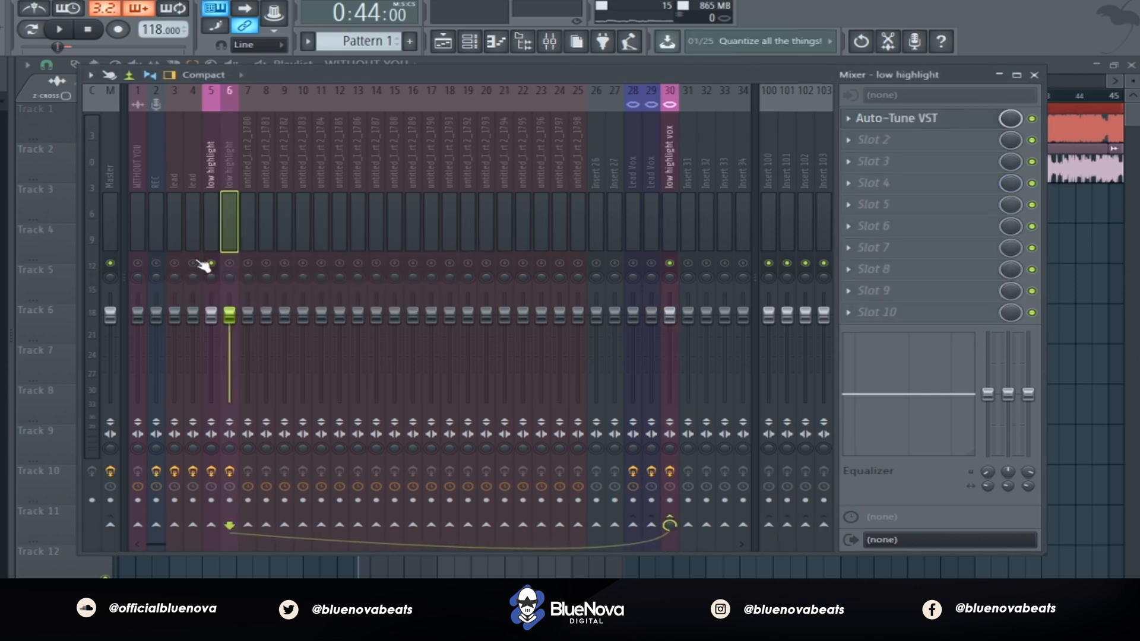
left_click(138, 263)
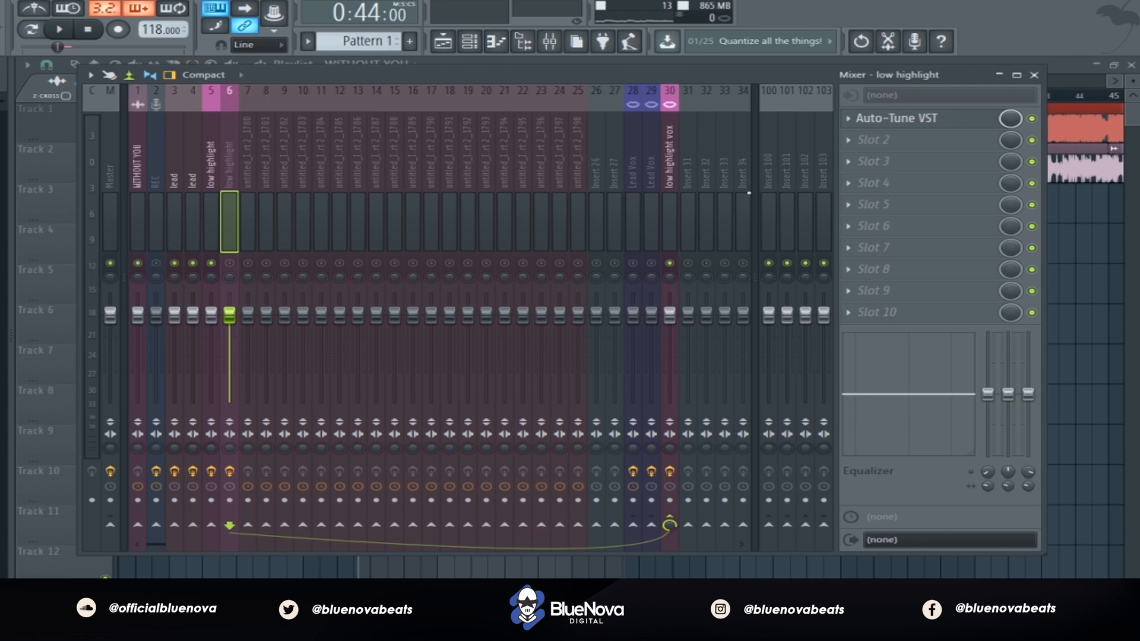
left_click(596, 263)
left_click(634, 263)
left_click(652, 263)
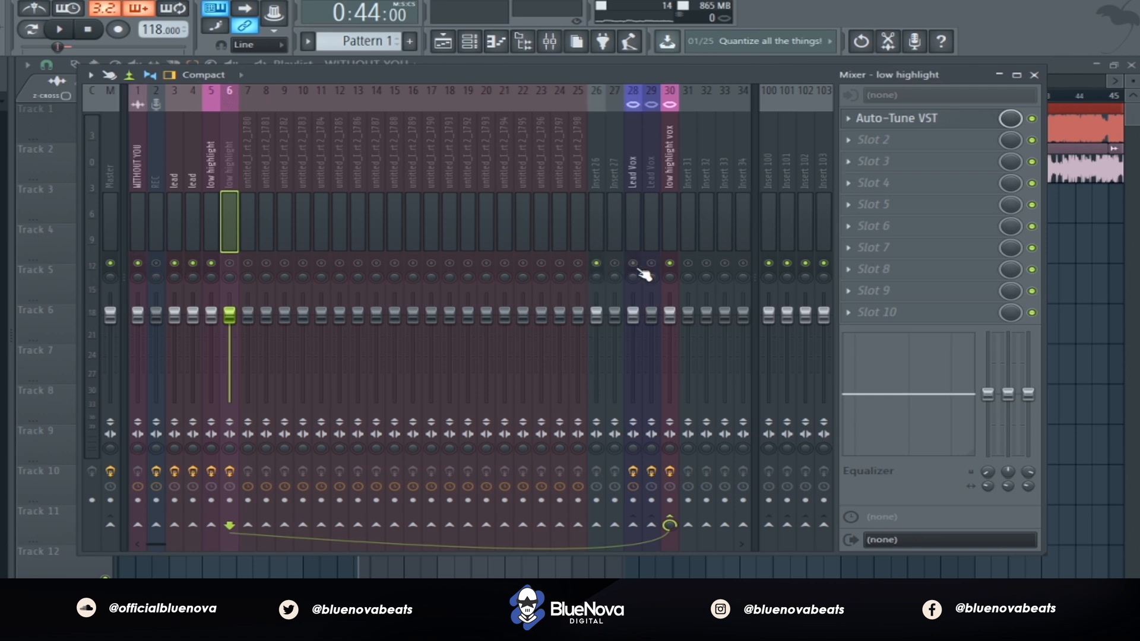
Enable Fruity Convolver and Fruity soft clipper on the Master track, opening each one to review its settings.
left_click(110, 172)
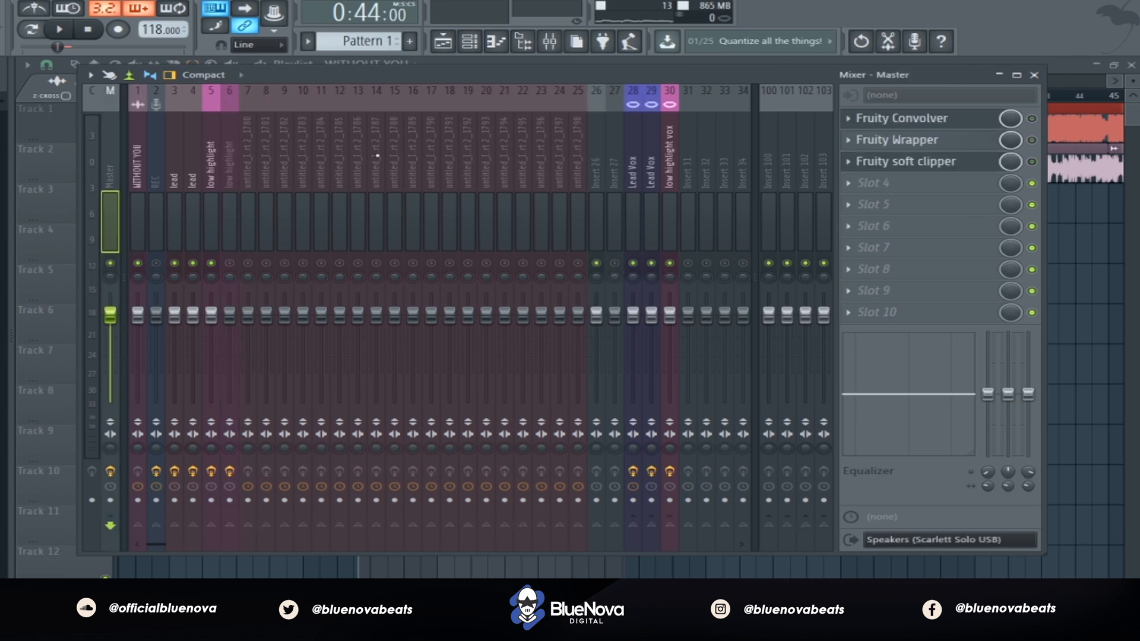
left_click(1033, 118)
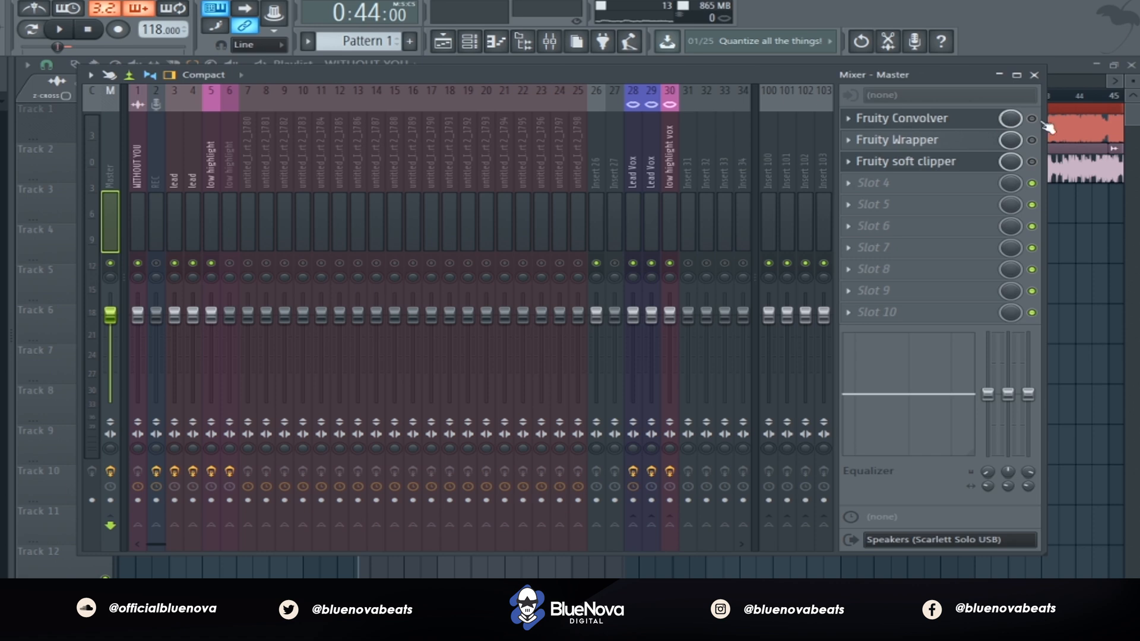
left_click(948, 120)
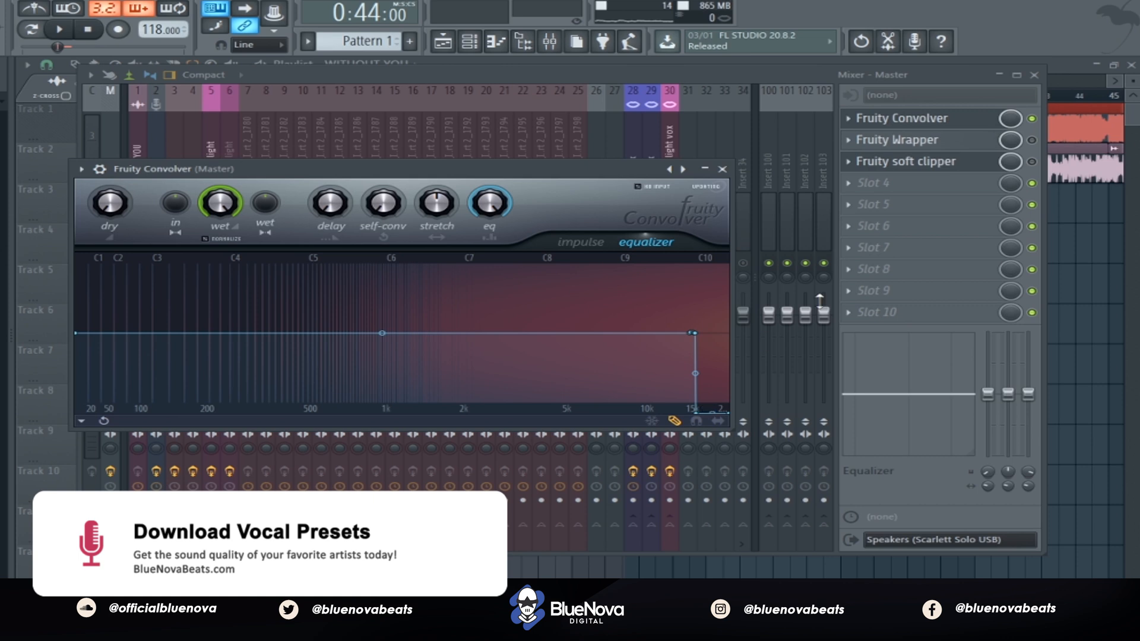
left_click(1033, 161)
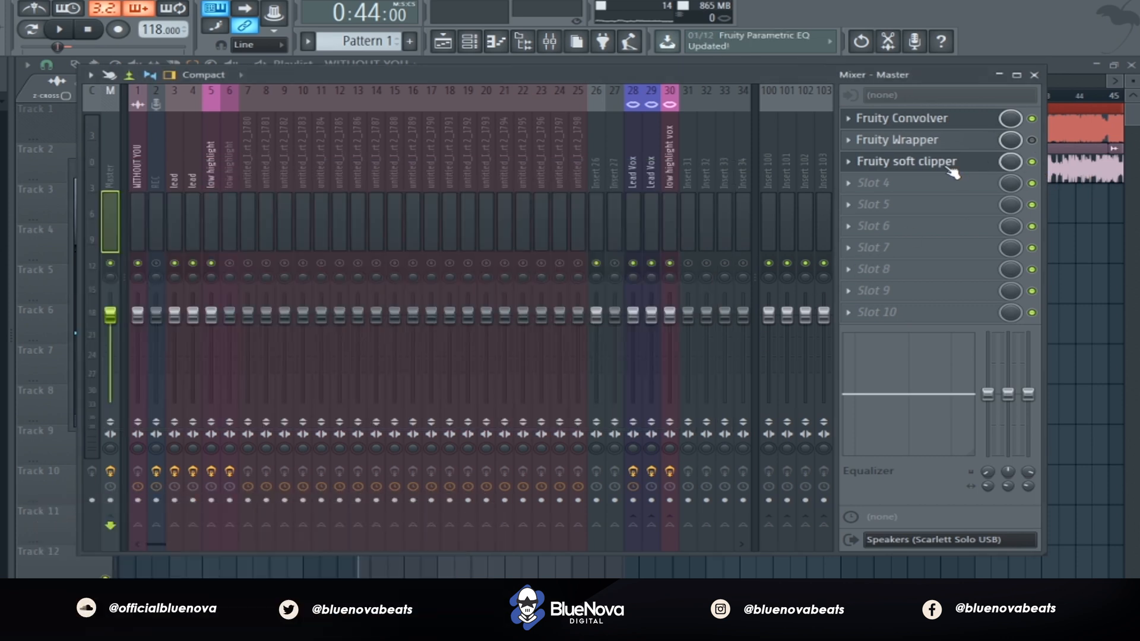
left_click(949, 169)
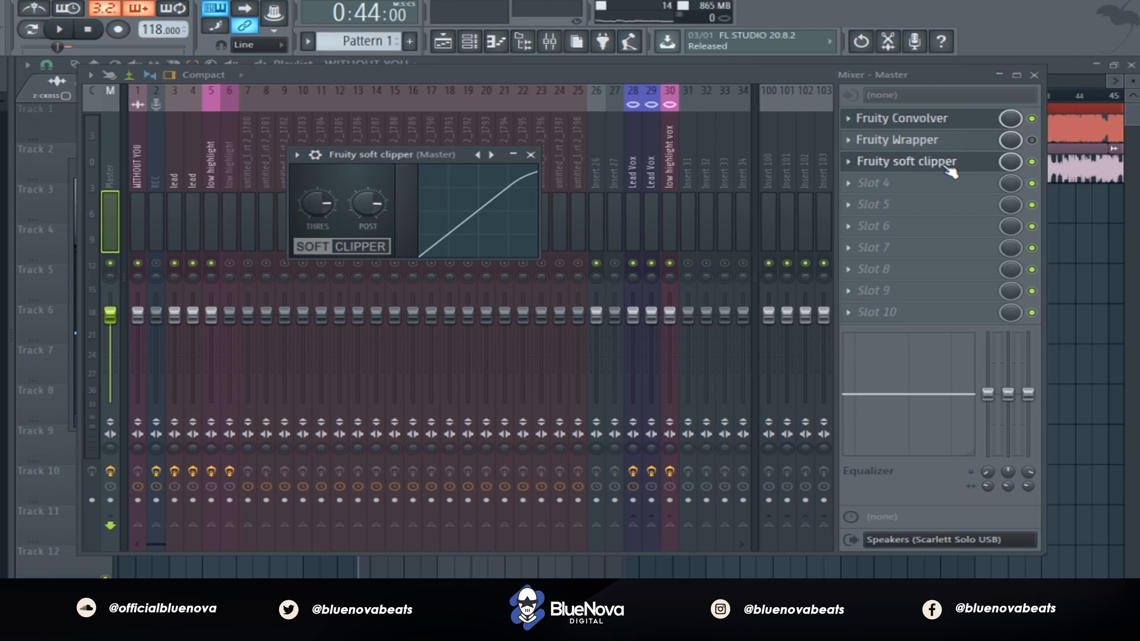